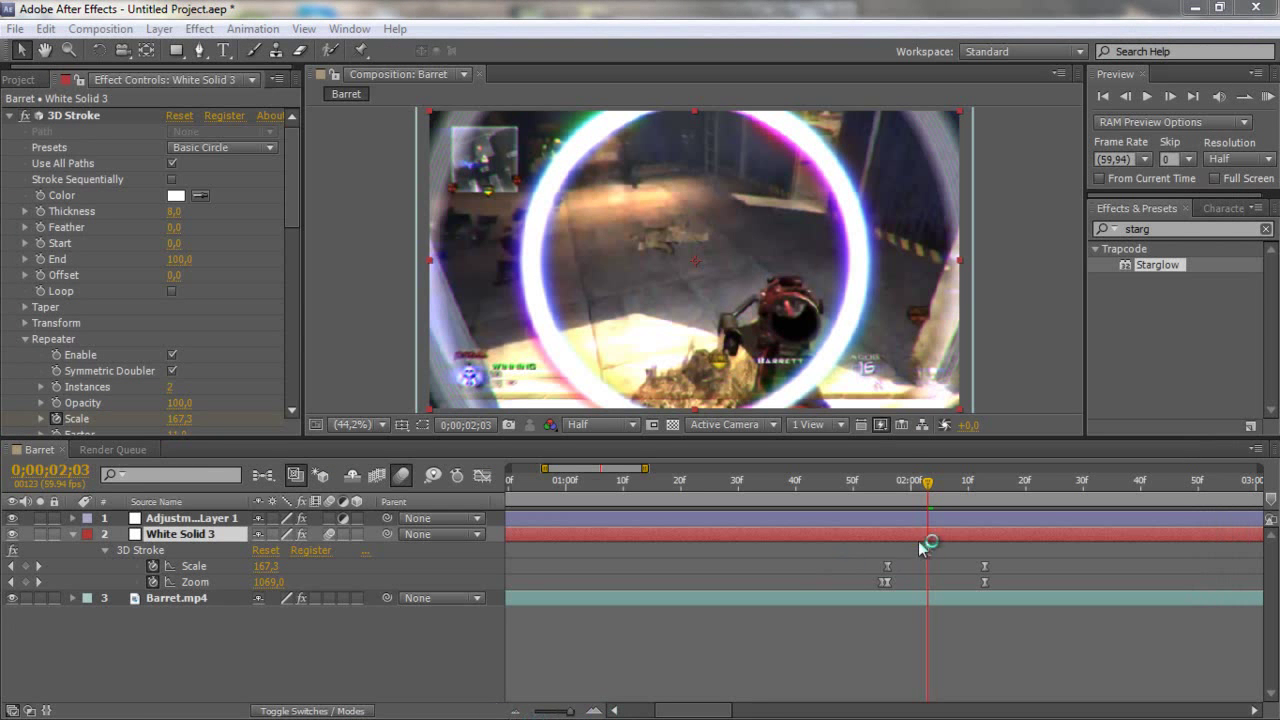
- Scrub the timeline through the frames where the ring burst begins and grows
{"action": "mouse_move", "coordinate": [906, 480]}
{"action": "left_mouse_down"}
{"action": "mouse_move", "coordinate": [866, 486]}
{"action": "mouse_move", "coordinate": [888, 486]}
{"action": "left_mouse_up"}
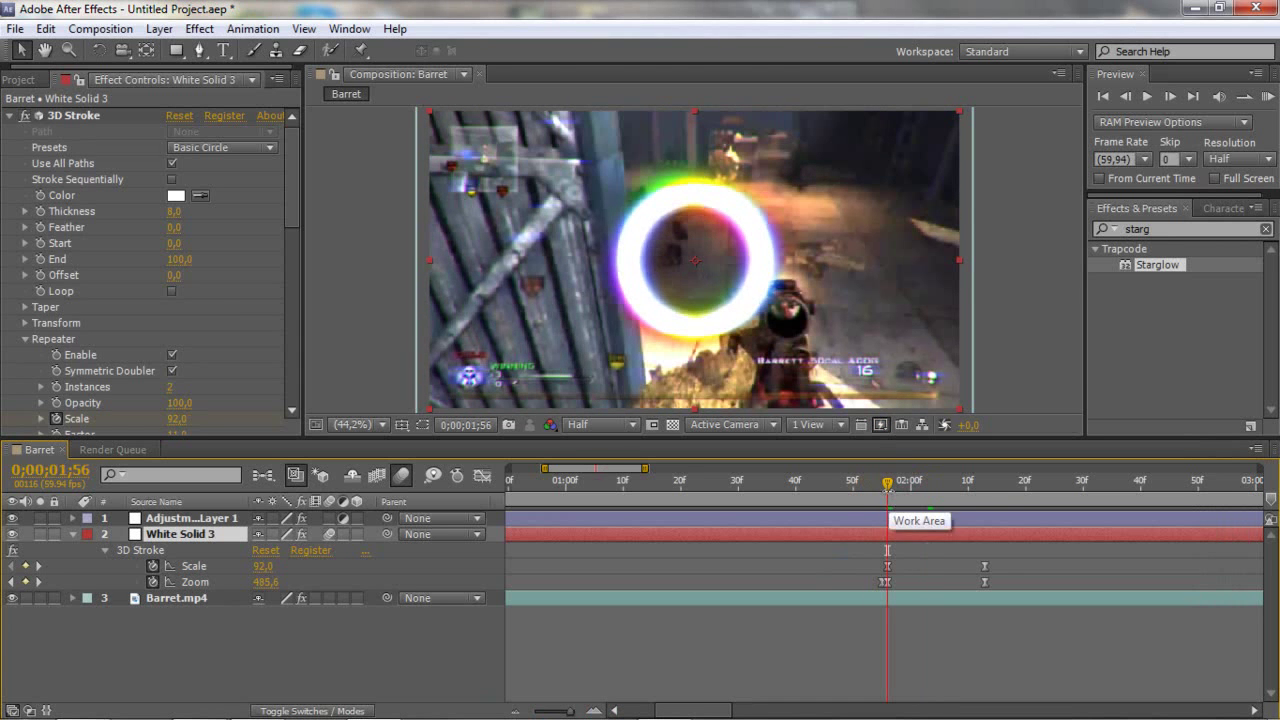
{"action": "left_click_drag", "start_coordinate": [893, 486], "coordinate": [919, 485]}
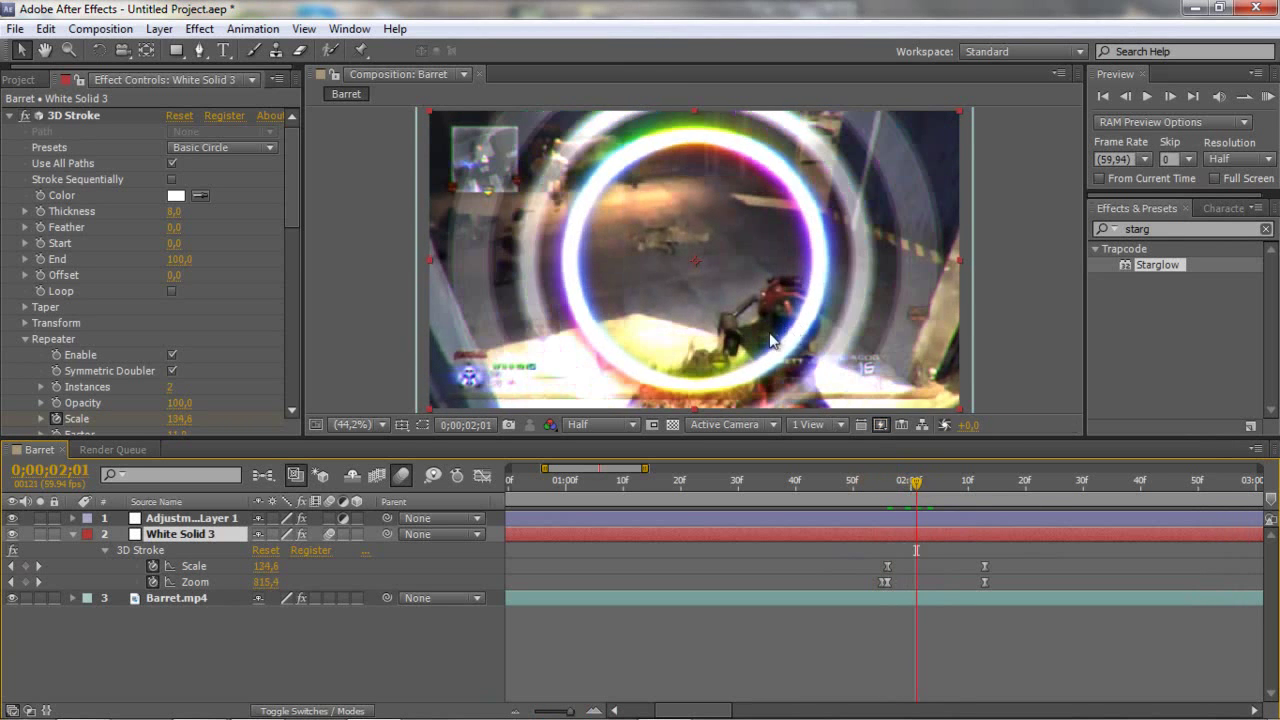
{"action": "left_click_drag", "start_coordinate": [916, 484], "coordinate": [916, 484]}
{"action": "left_click_drag", "start_coordinate": [920, 497], "coordinate": [980, 488]}
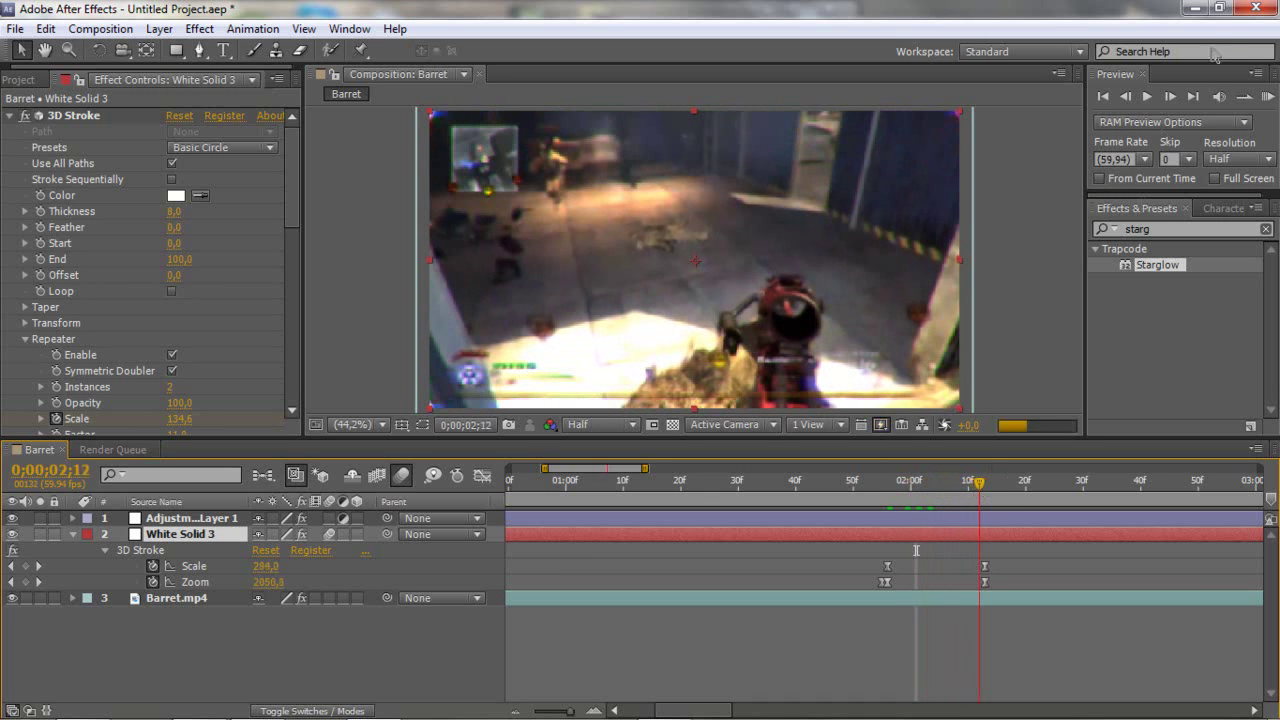
- Run several RAM previews of the composition to watch the ring burst
{"action": "left_click", "coordinate": [1265, 95]}
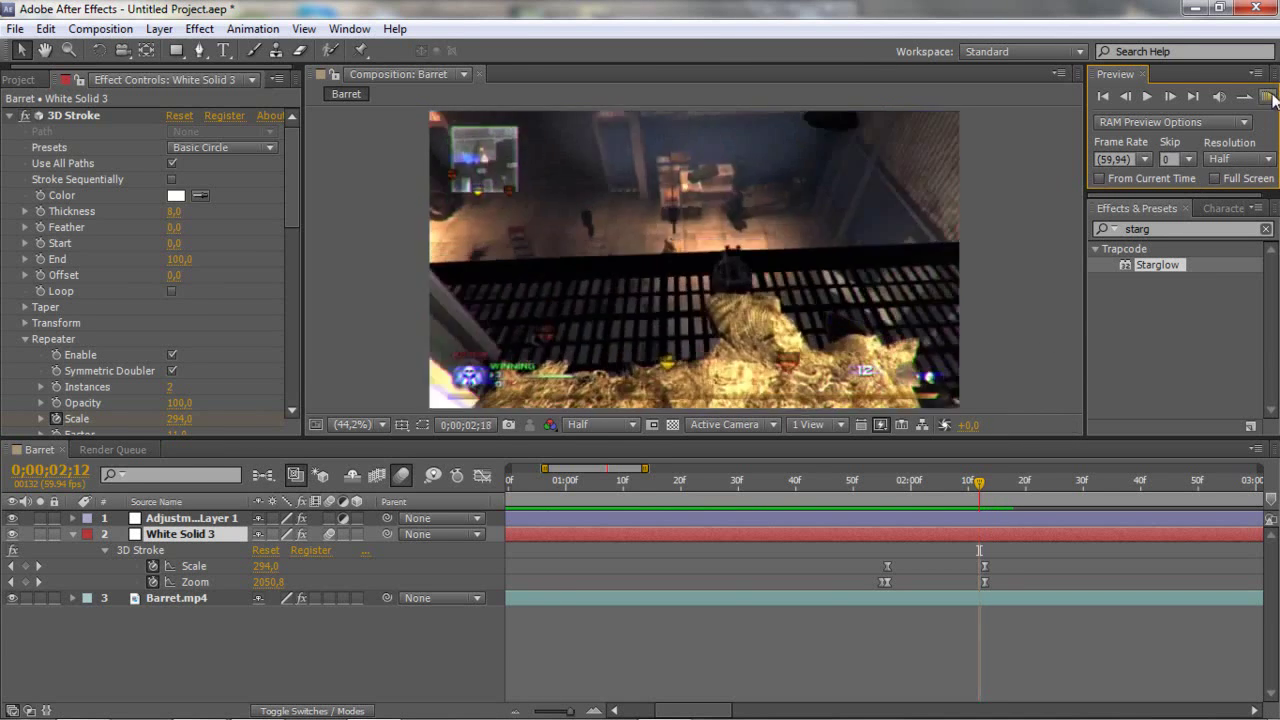
{"action": "left_click", "coordinate": [1175, 122]}
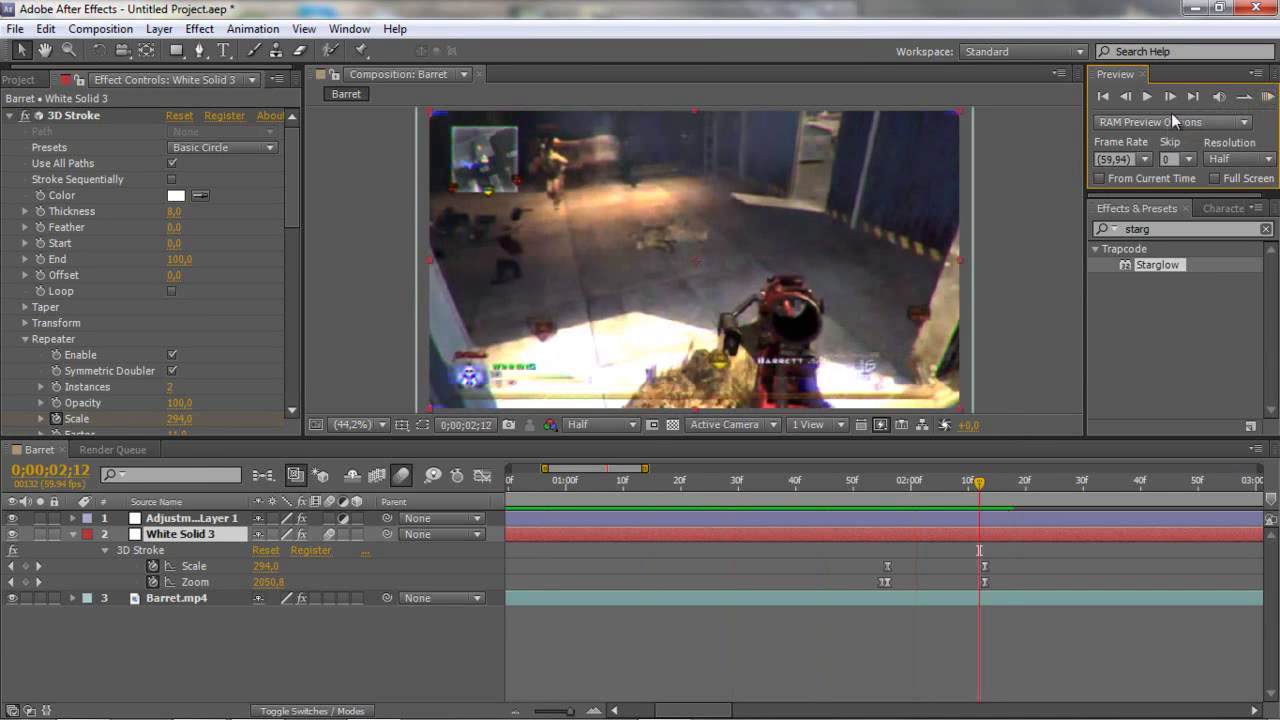
{"action": "left_click", "coordinate": [1273, 98]}
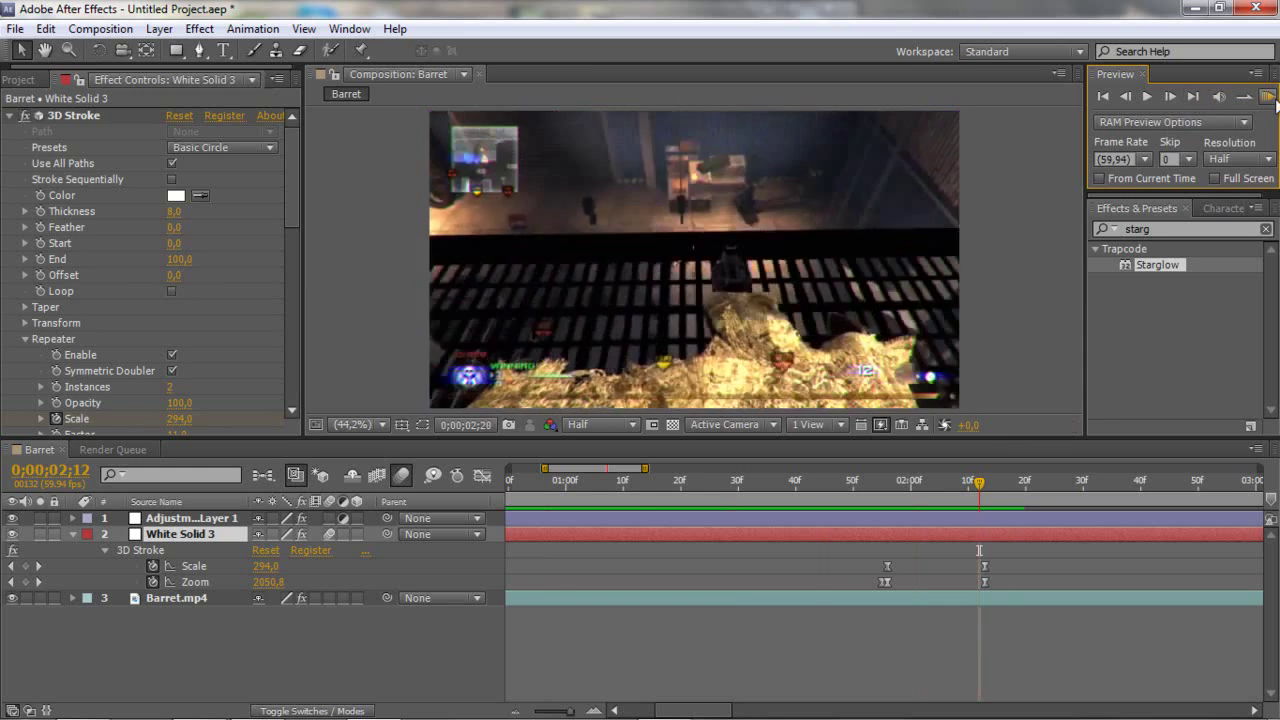
{"action": "left_click", "coordinate": [955, 432]}
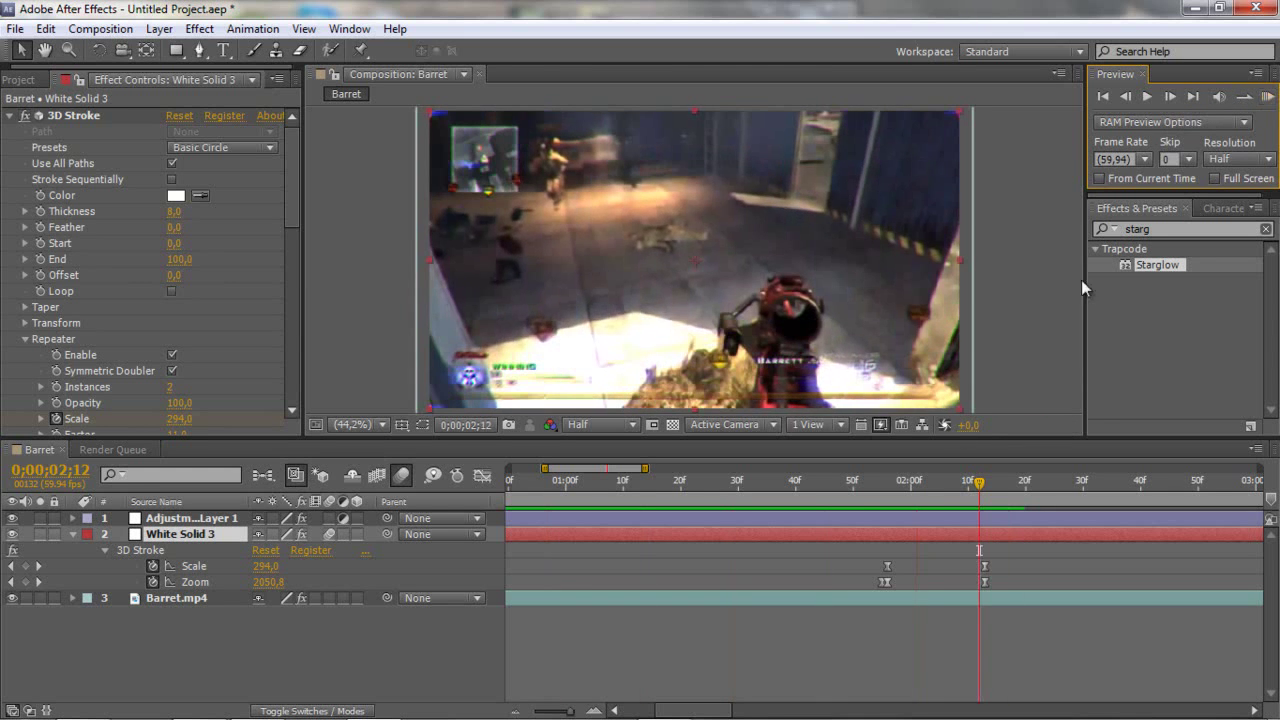
{"action": "mouse_move", "coordinate": [842, 492]}
{"action": "left_mouse_down"}
{"action": "mouse_move", "coordinate": [948, 474]}
{"action": "mouse_move", "coordinate": [894, 478]}
{"action": "mouse_move", "coordinate": [958, 440]}
{"action": "mouse_move", "coordinate": [973, 460]}
{"action": "left_mouse_up"}
{"action": "left_click", "coordinate": [1266, 97]}
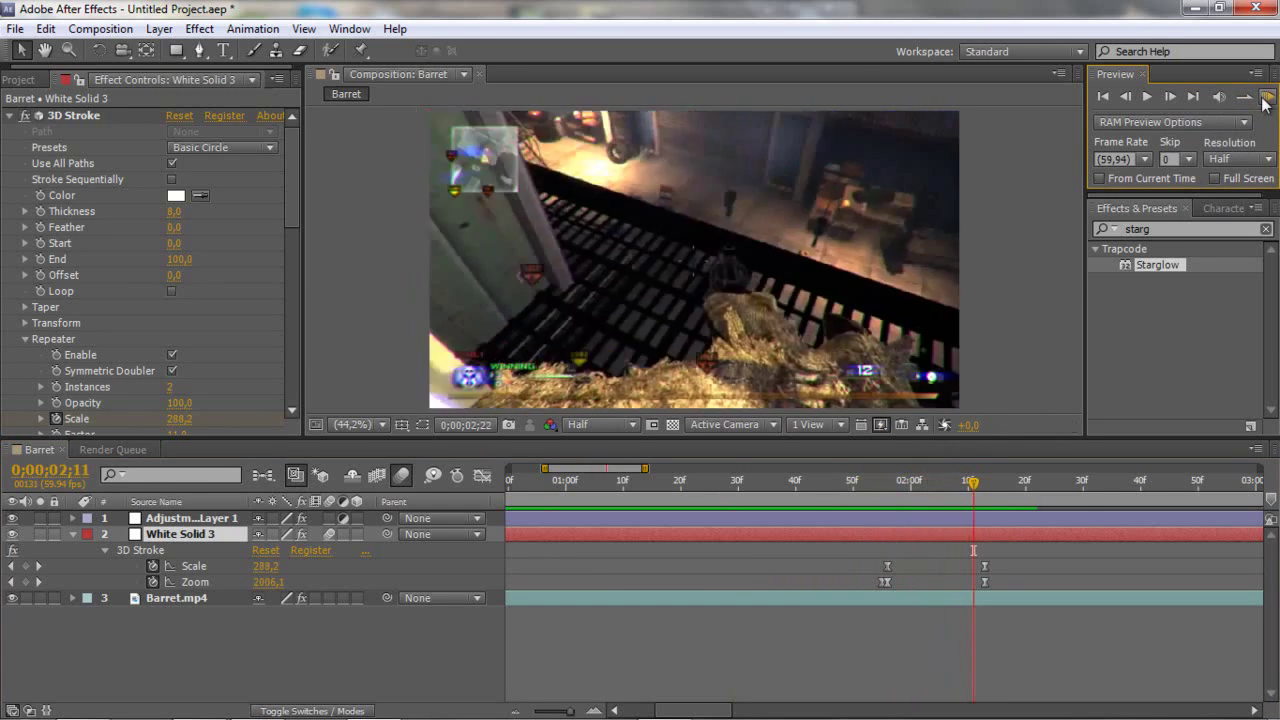
{"action": "left_click", "coordinate": [532, 553]}
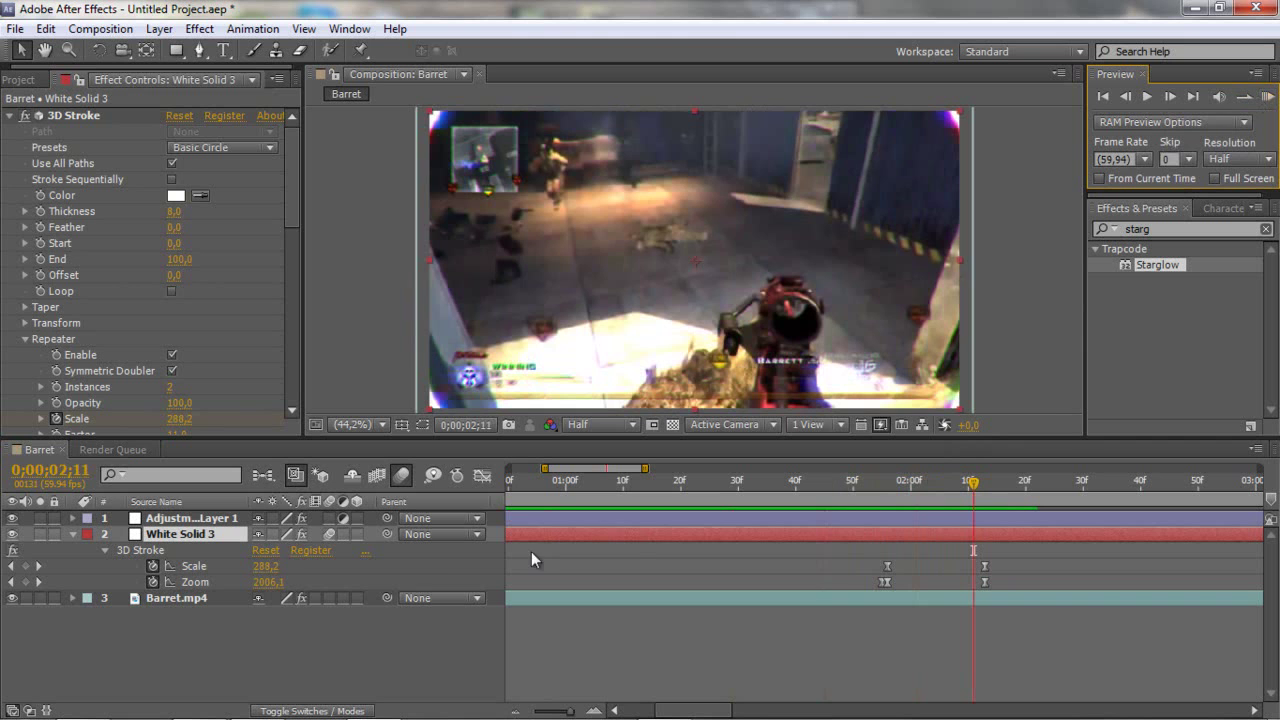
- Delete the White Solid 3 layer and select Adjustment Layer 1's Looks effect
{"action": "left_click", "coordinate": [72, 534]}
{"action": "key", "text": "Delete"}
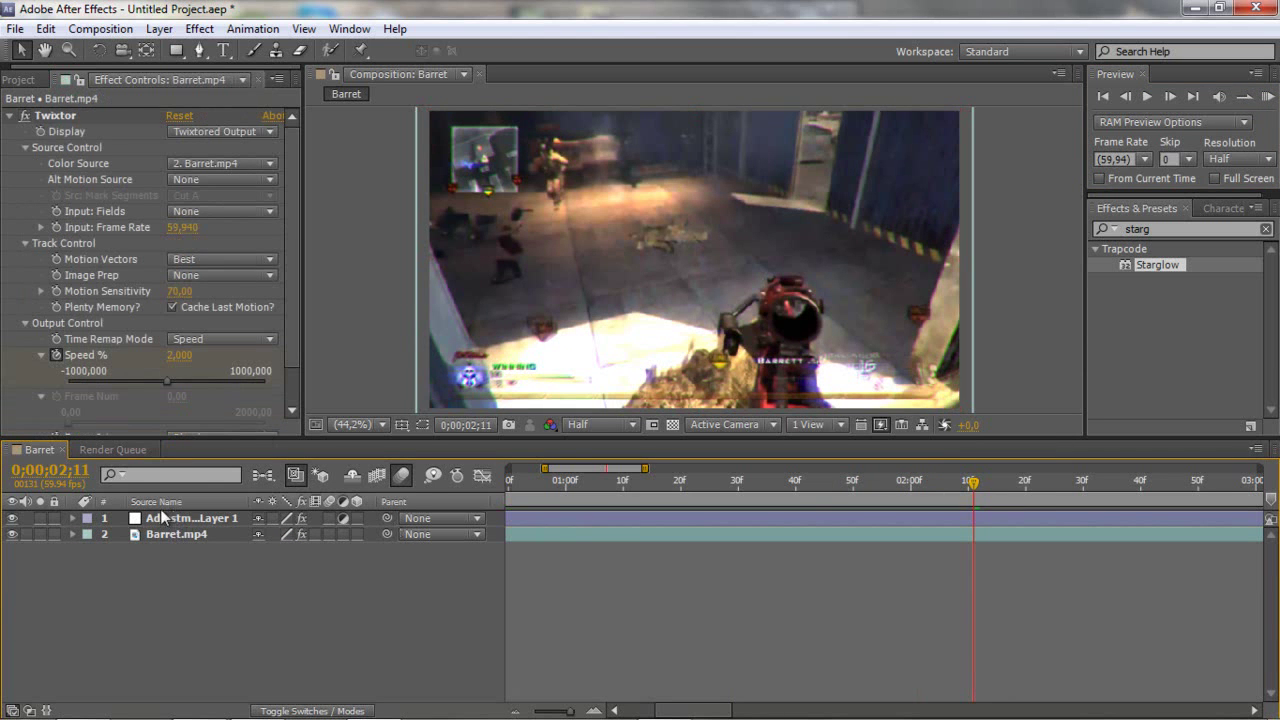
{"action": "left_click", "coordinate": [168, 520]}
{"action": "left_click", "coordinate": [50, 115]}
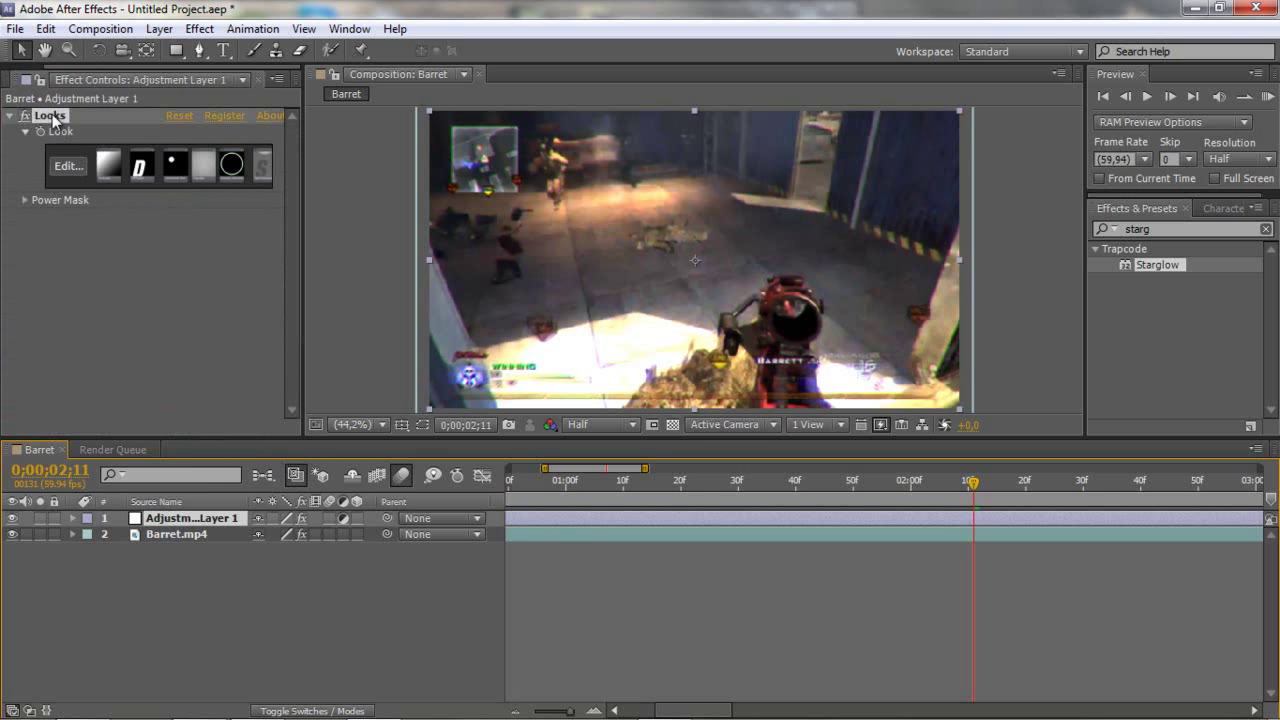
- Launch Magic Bullet Looks, view the Cre8 presets, and finish with the Cre8 2 look
{"action": "left_click", "coordinate": [68, 166]}
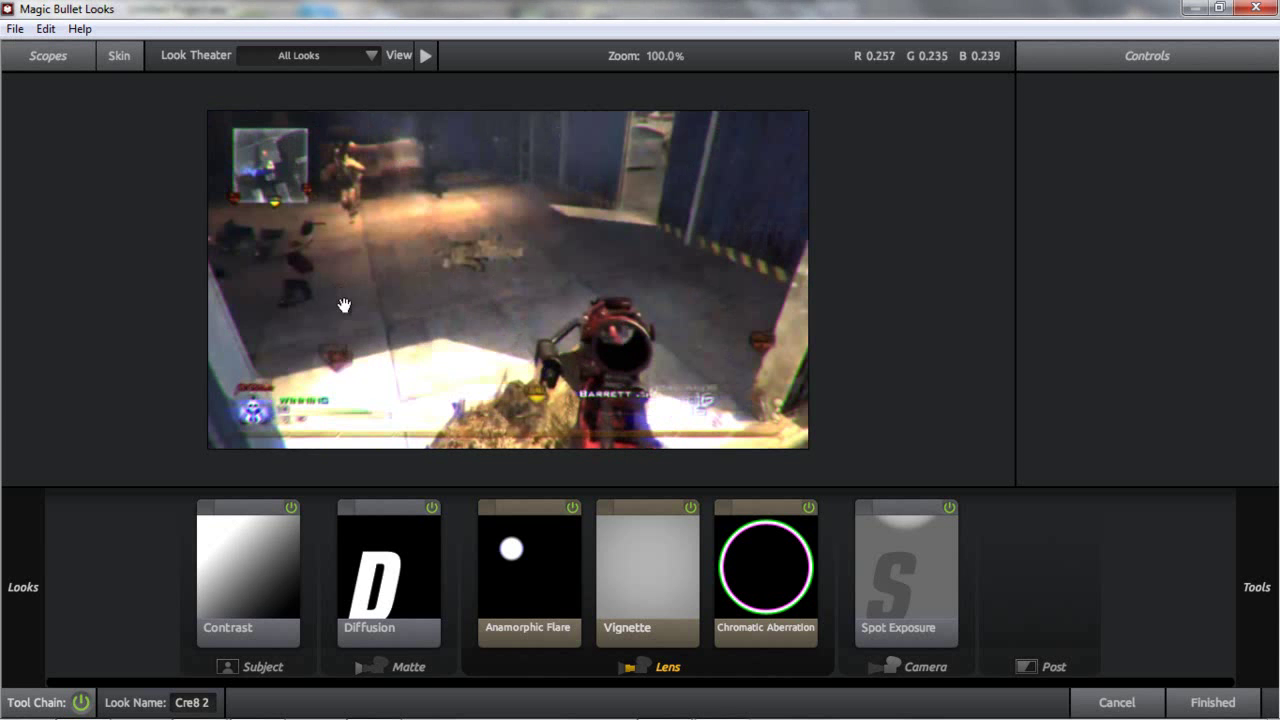
{"action": "mouse_move", "coordinate": [6, 382]}
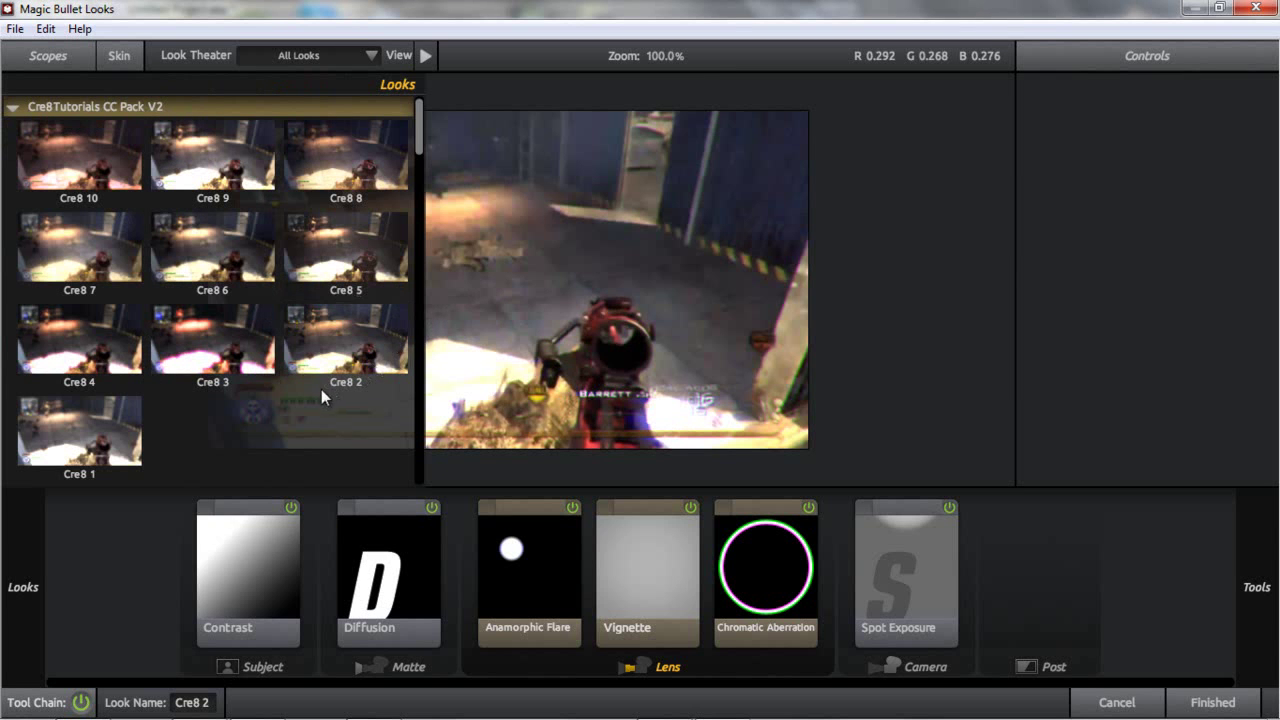
{"action": "left_click", "coordinate": [1205, 700]}
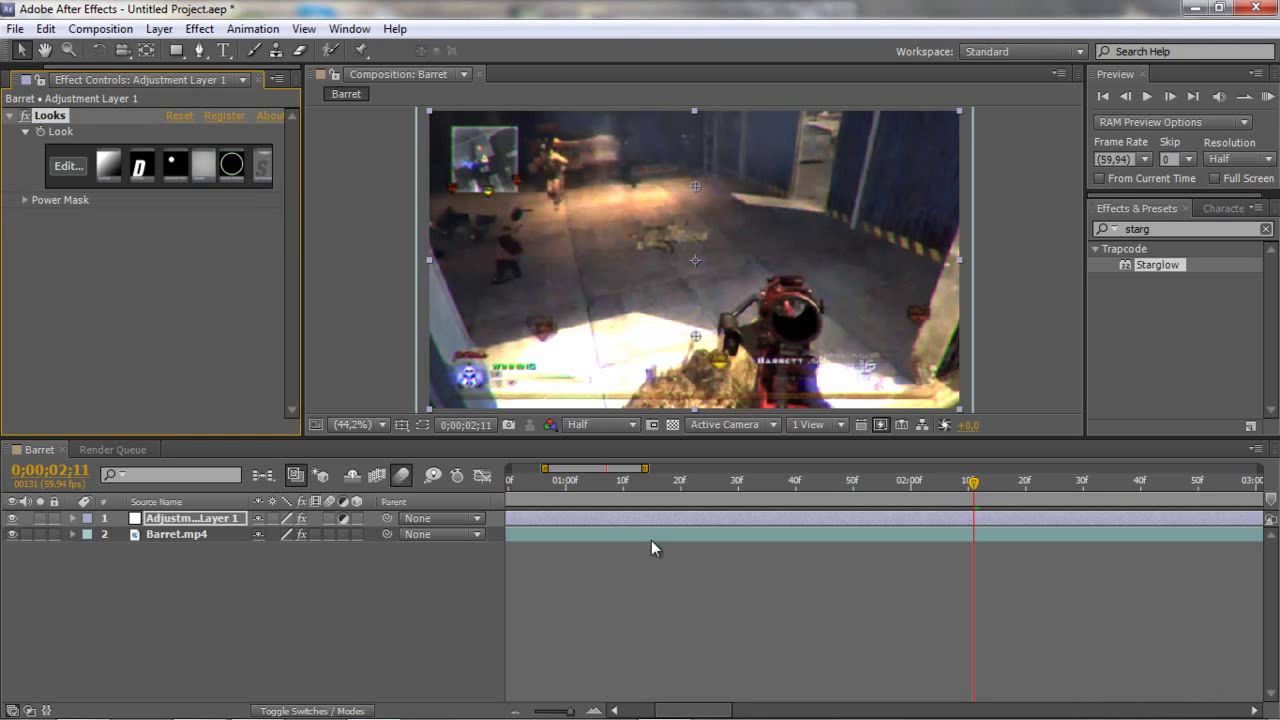
- Reveal Barret.mp4's Twixtor Speed % keyframes, scrub to 0;00;01;59, then select Adjustment Layer 1
{"action": "left_click", "coordinate": [189, 533]}
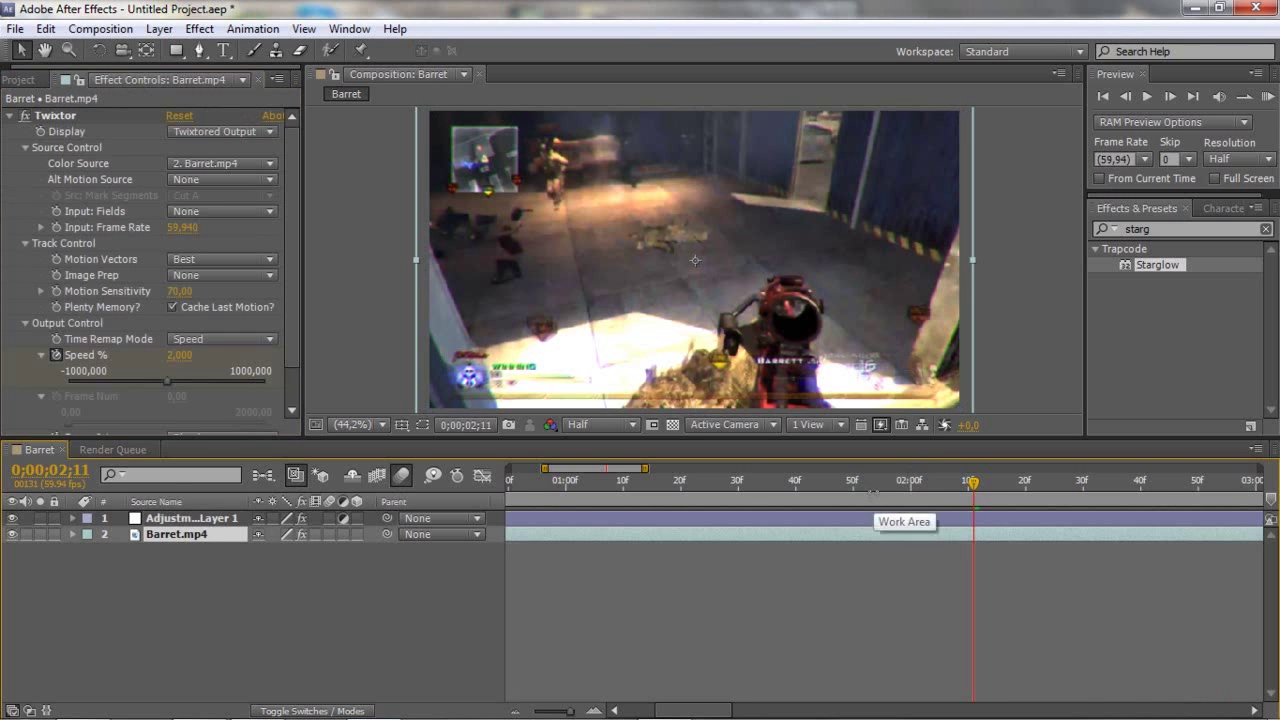
{"action": "key", "text": "u"}
{"action": "left_click", "coordinate": [895, 482]}
{"action": "left_click_drag", "start_coordinate": [895, 482], "coordinate": [904, 516]}
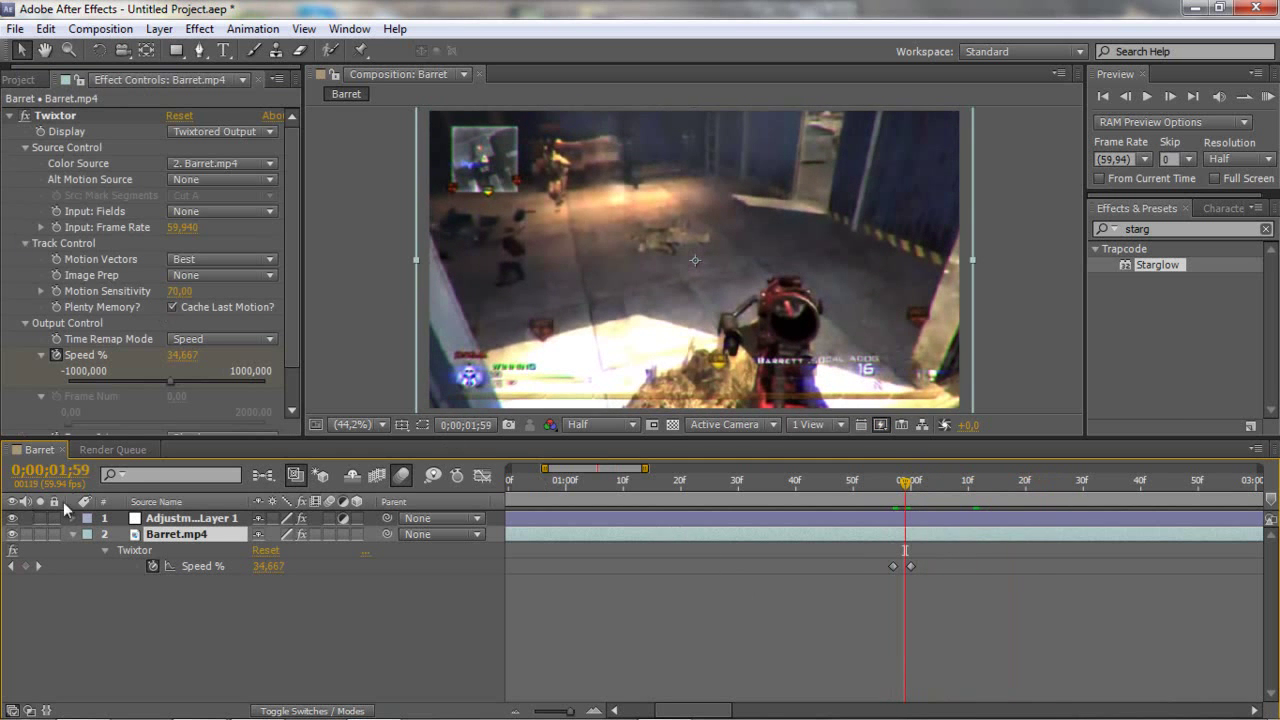
{"action": "left_click", "coordinate": [155, 517]}
{"action": "left_click", "coordinate": [74, 533]}
- Create a new white solid with Layer > New > Solid
{"action": "left_click", "coordinate": [159, 28]}
{"action": "mouse_move", "coordinate": [245, 40]}
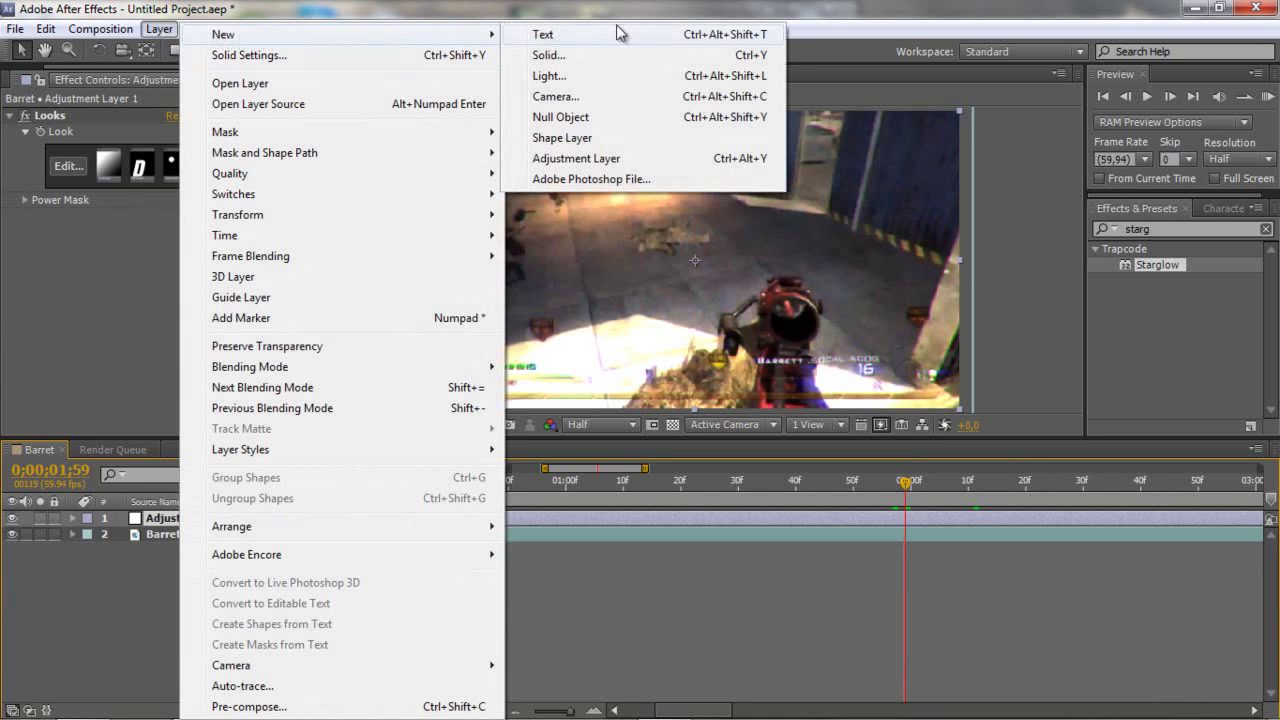
{"action": "left_click", "coordinate": [538, 63]}
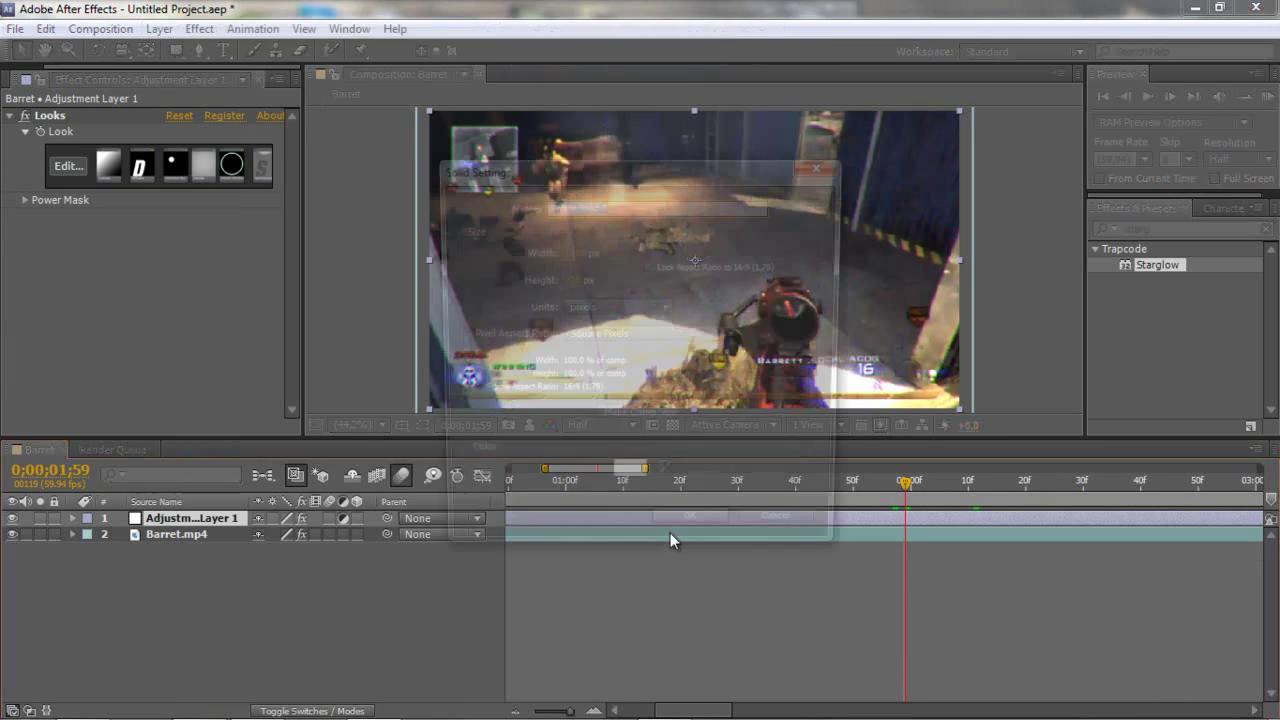
{"action": "left_click", "coordinate": [700, 530]}
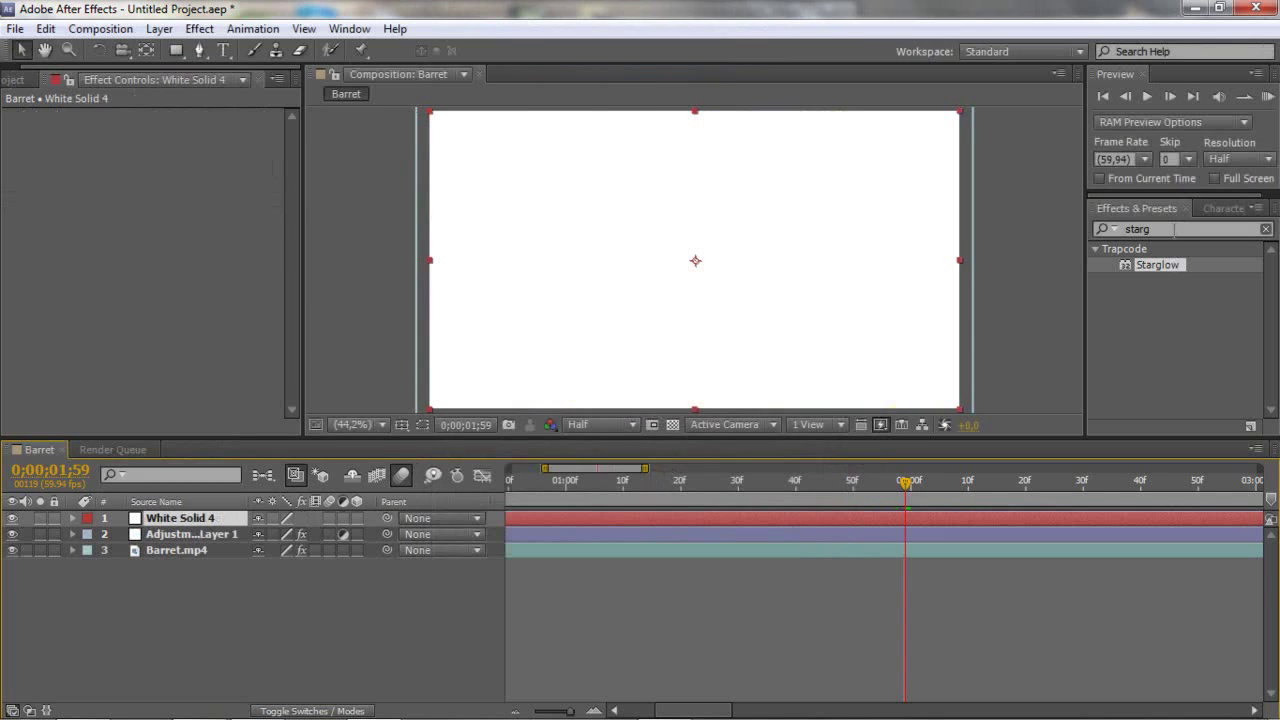
- Search '3d st', apply 3D Stroke to the new solid, and begin renaming the adjustment layer
{"action": "left_click", "coordinate": [1205, 230]}
{"action": "type", "text": "3d"}
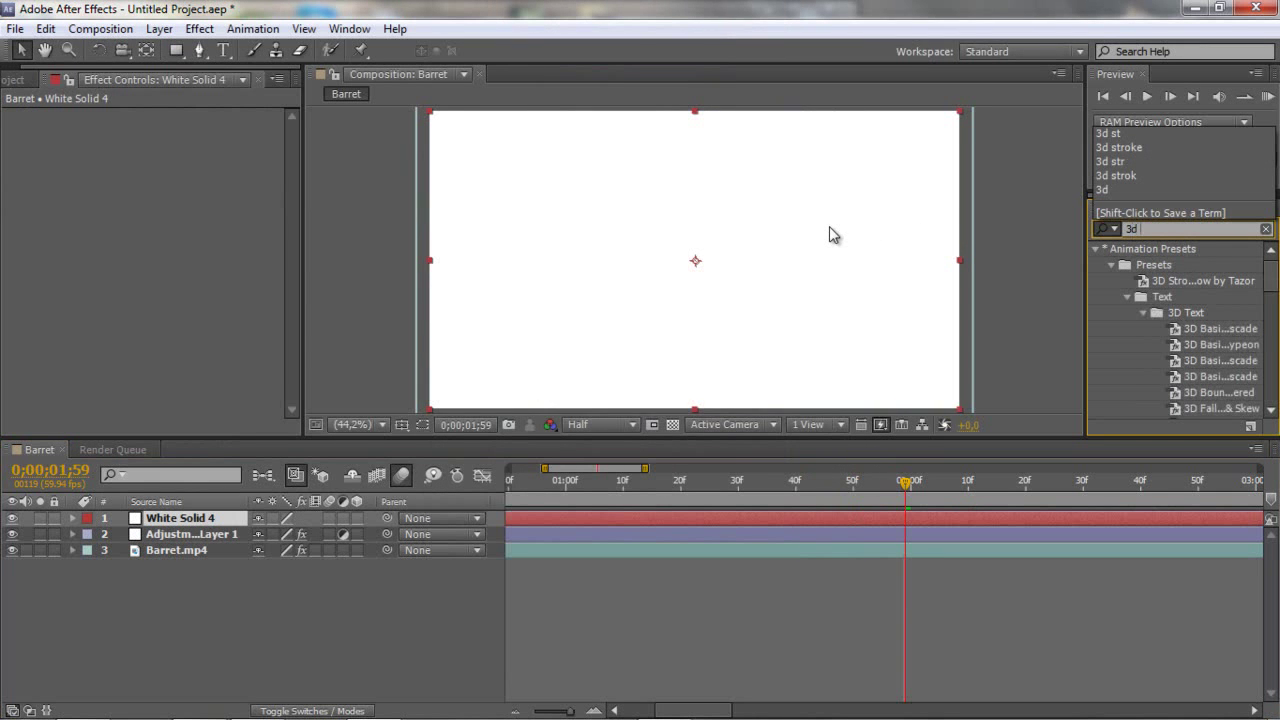
{"action": "type", "text": " st"}
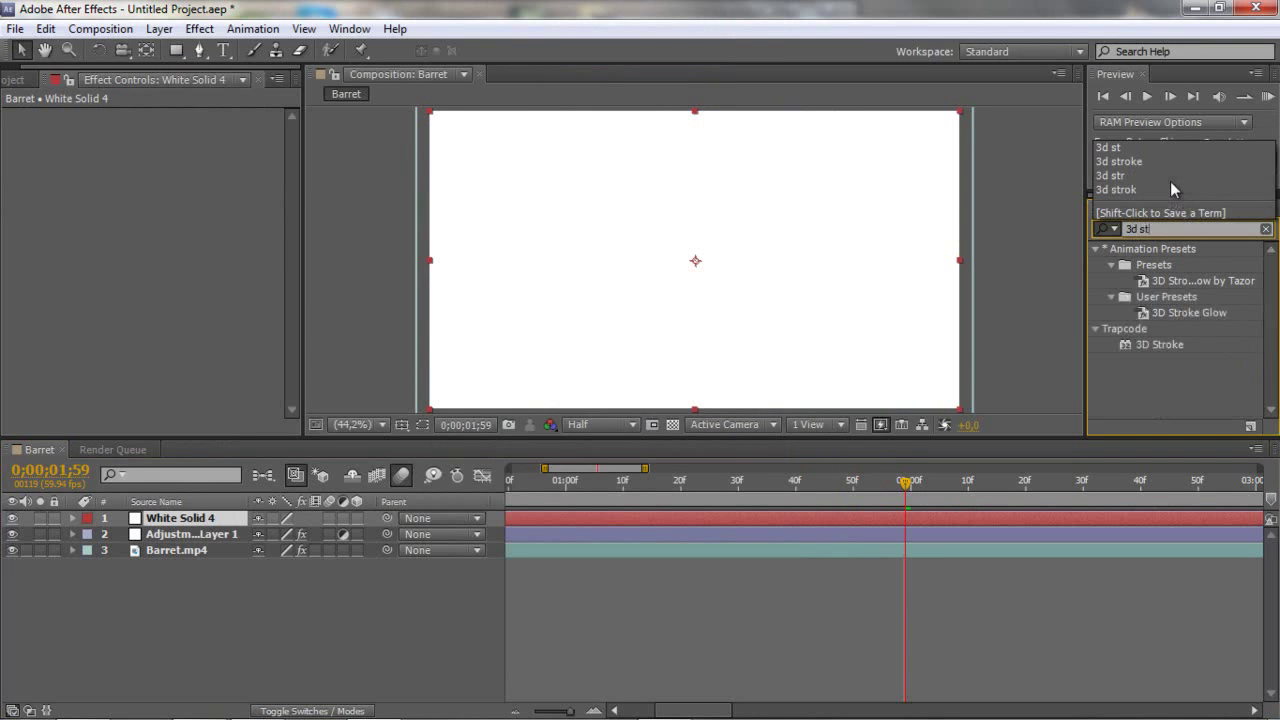
{"action": "mouse_move", "coordinate": [1158, 340]}
{"action": "left_mouse_down"}
{"action": "mouse_move", "coordinate": [893, 445]}
{"action": "mouse_move", "coordinate": [890, 518]}
{"action": "left_mouse_up"}
{"action": "left_click_drag", "start_coordinate": [256, 529], "coordinate": [161, 545]}
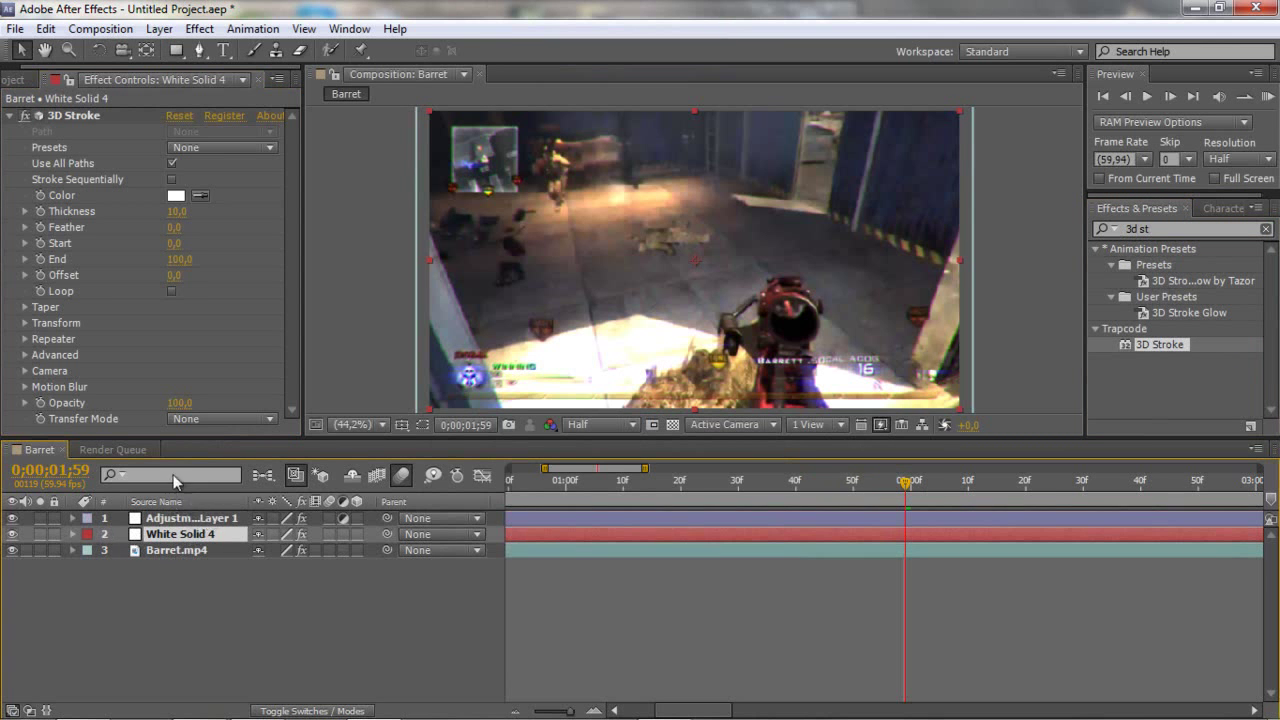
{"action": "right_click", "coordinate": [201, 520]}
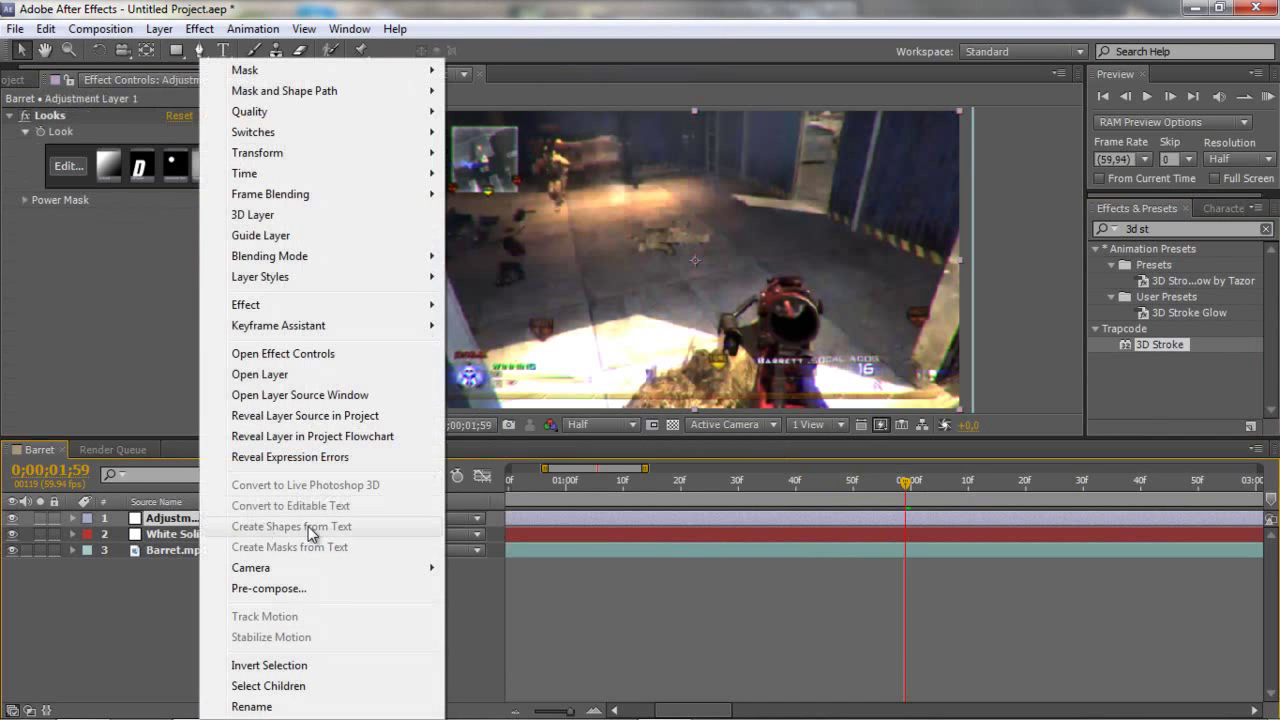
{"action": "left_click", "coordinate": [289, 706]}
- Name the adjustment layer 'cc'
{"action": "type", "text": "cc"}
{"action": "key", "text": "Return"}
{"action": "left_click", "coordinate": [180, 522]}
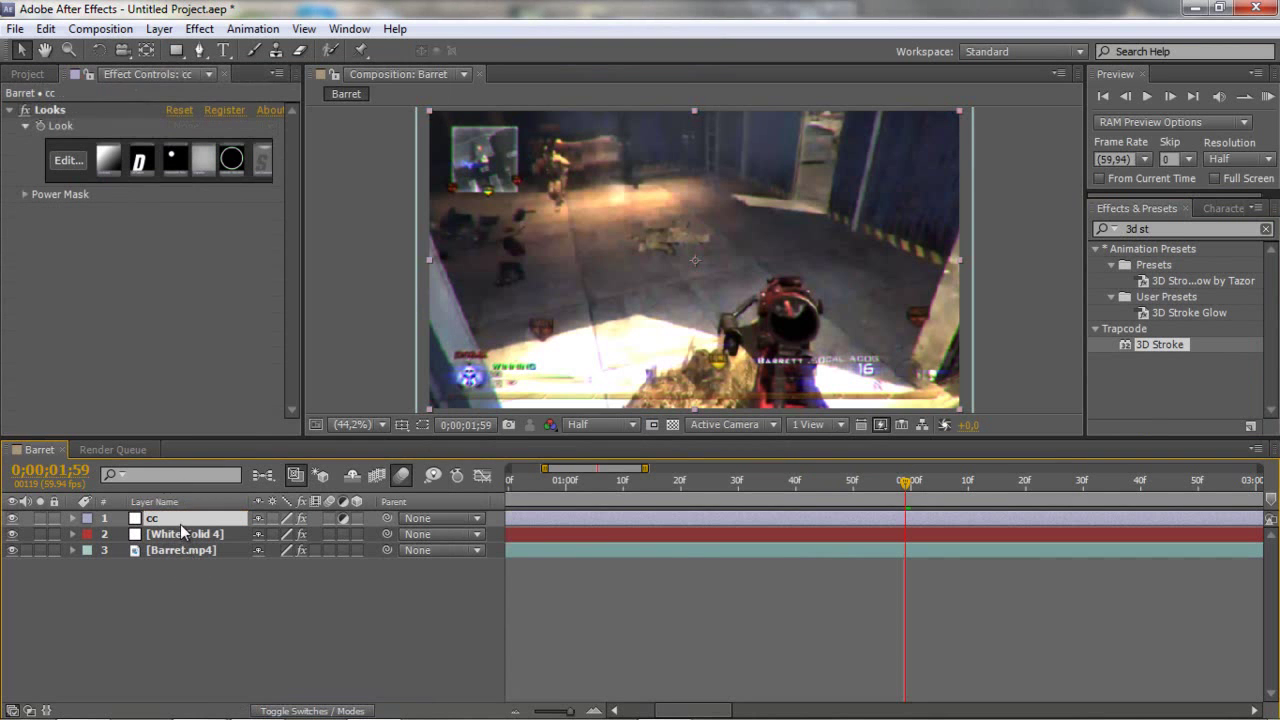
- Switch White Solid 4's 3D Stroke preset to Basic Circle after trying Concentric Circles
{"action": "left_click", "coordinate": [178, 535]}
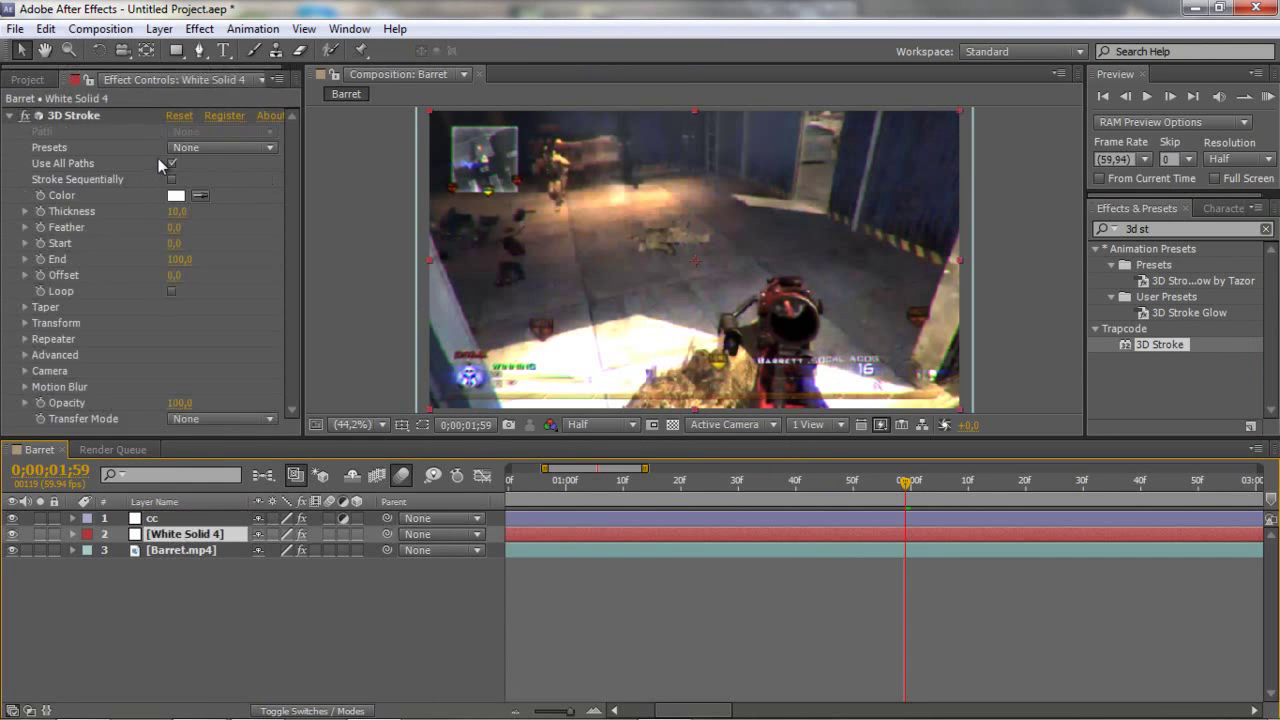
{"action": "left_click", "coordinate": [230, 151]}
{"action": "left_click", "coordinate": [255, 185]}
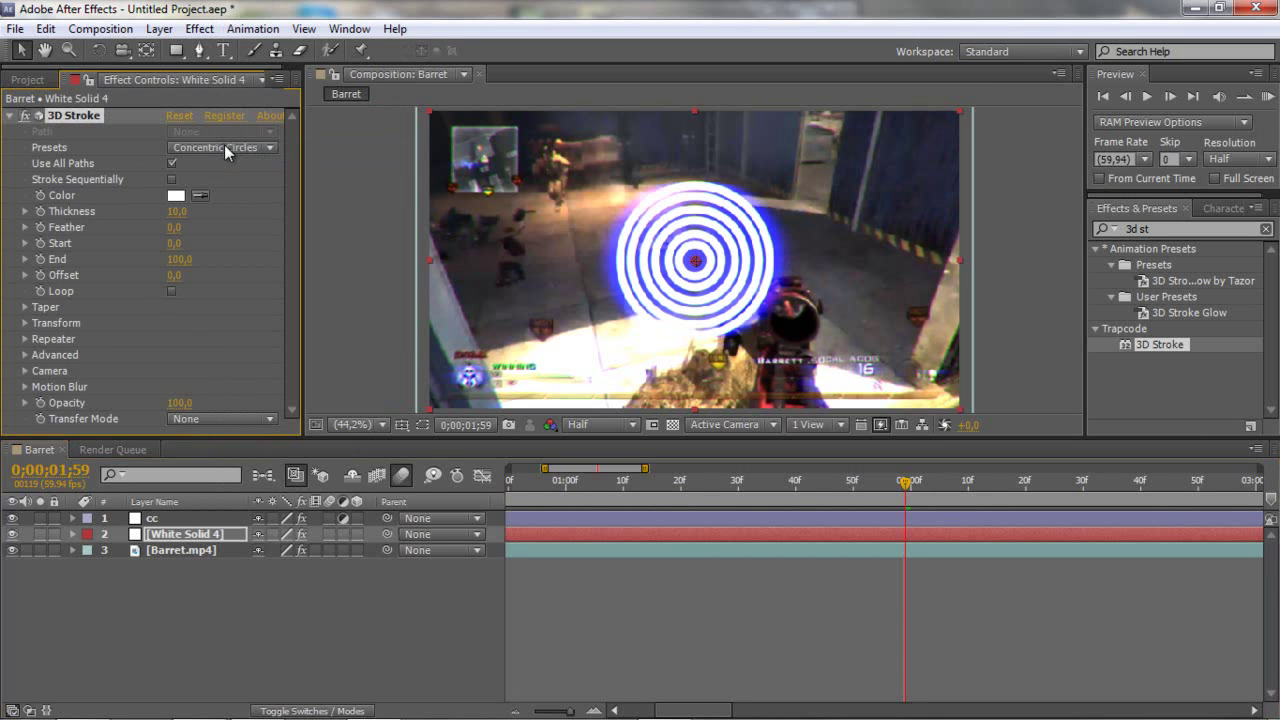
{"action": "left_click", "coordinate": [226, 146]}
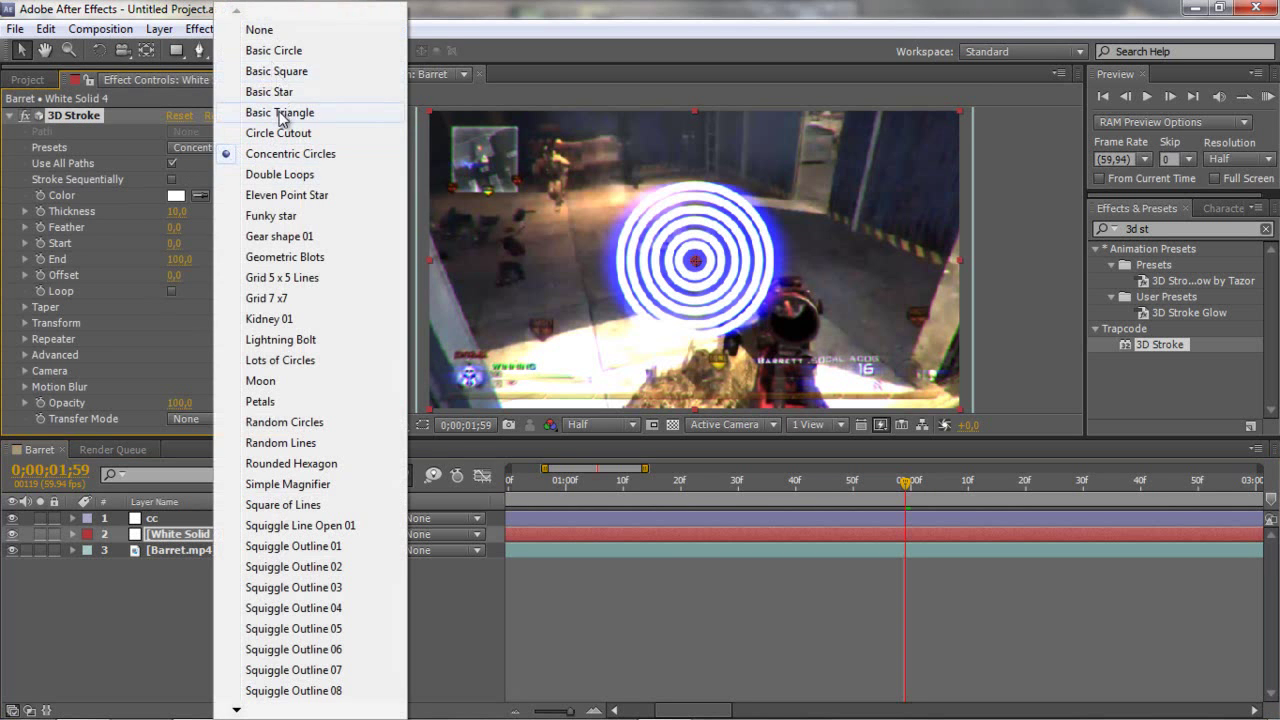
{"action": "left_click", "coordinate": [296, 51]}
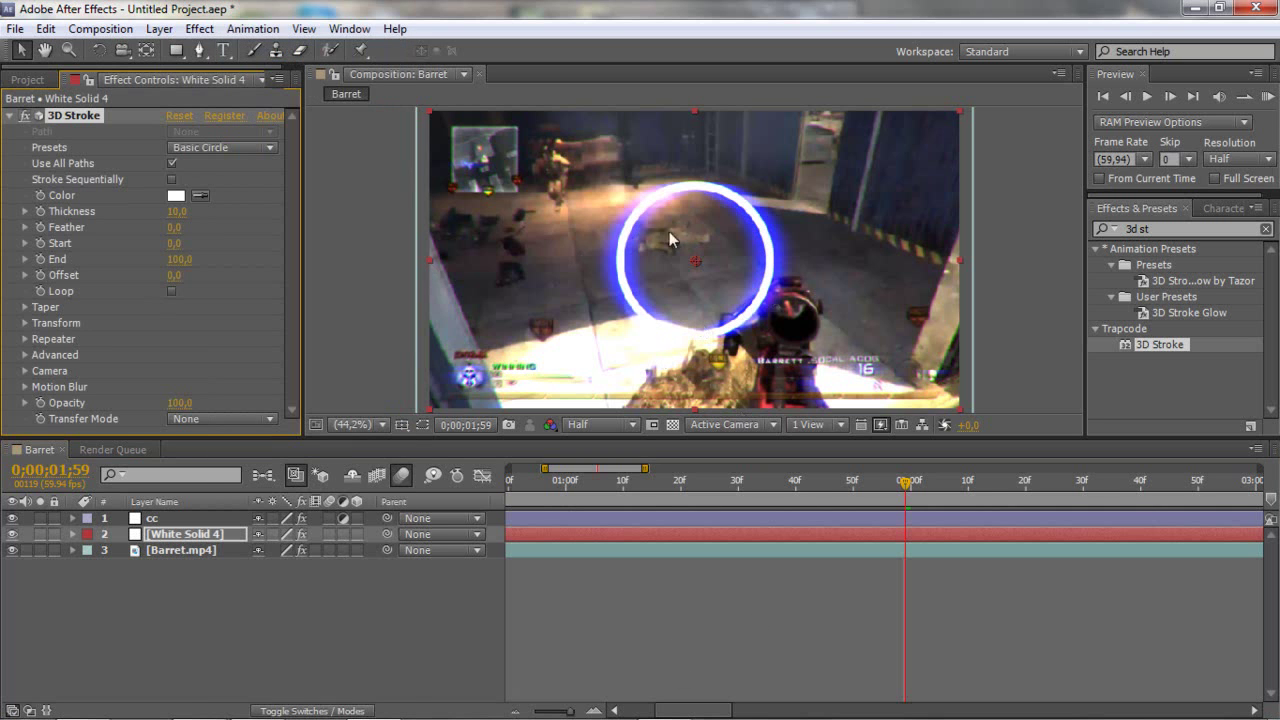
- Expand the 3D Stroke Camera group in Effect Controls
{"action": "left_click", "coordinate": [227, 537]}
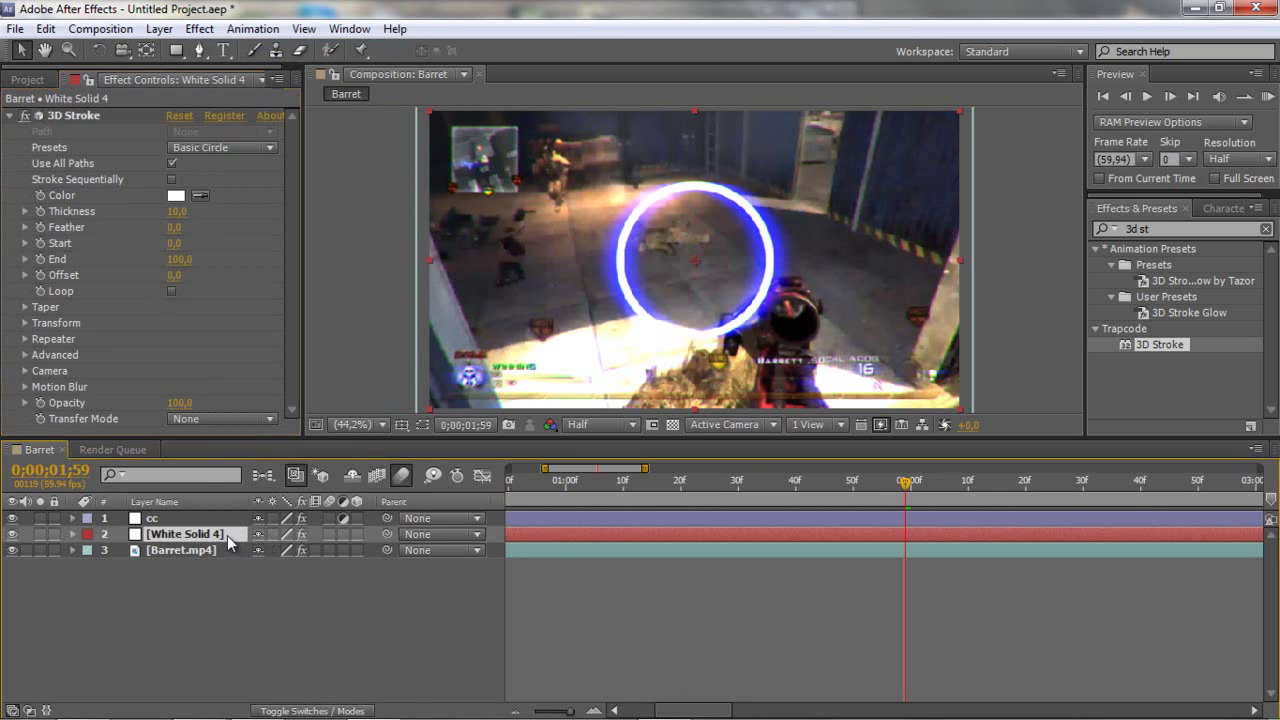
{"action": "left_click", "coordinate": [226, 283]}
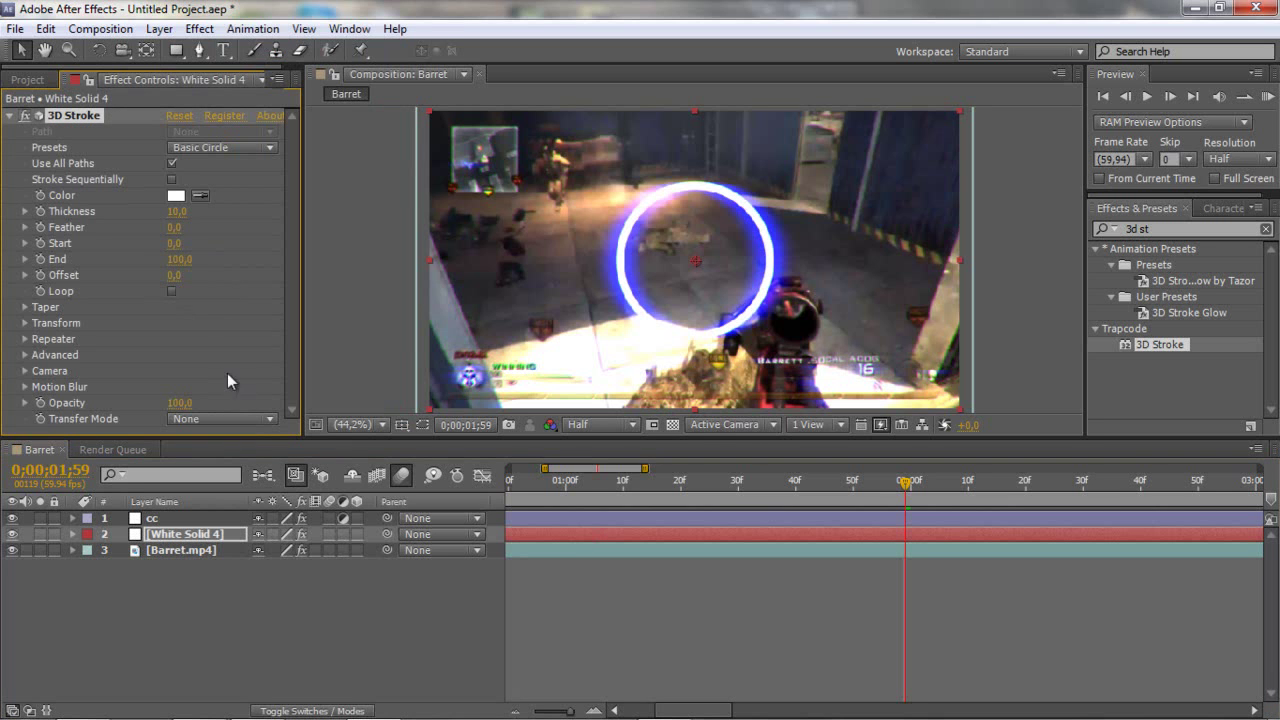
{"action": "left_click", "coordinate": [25, 371]}
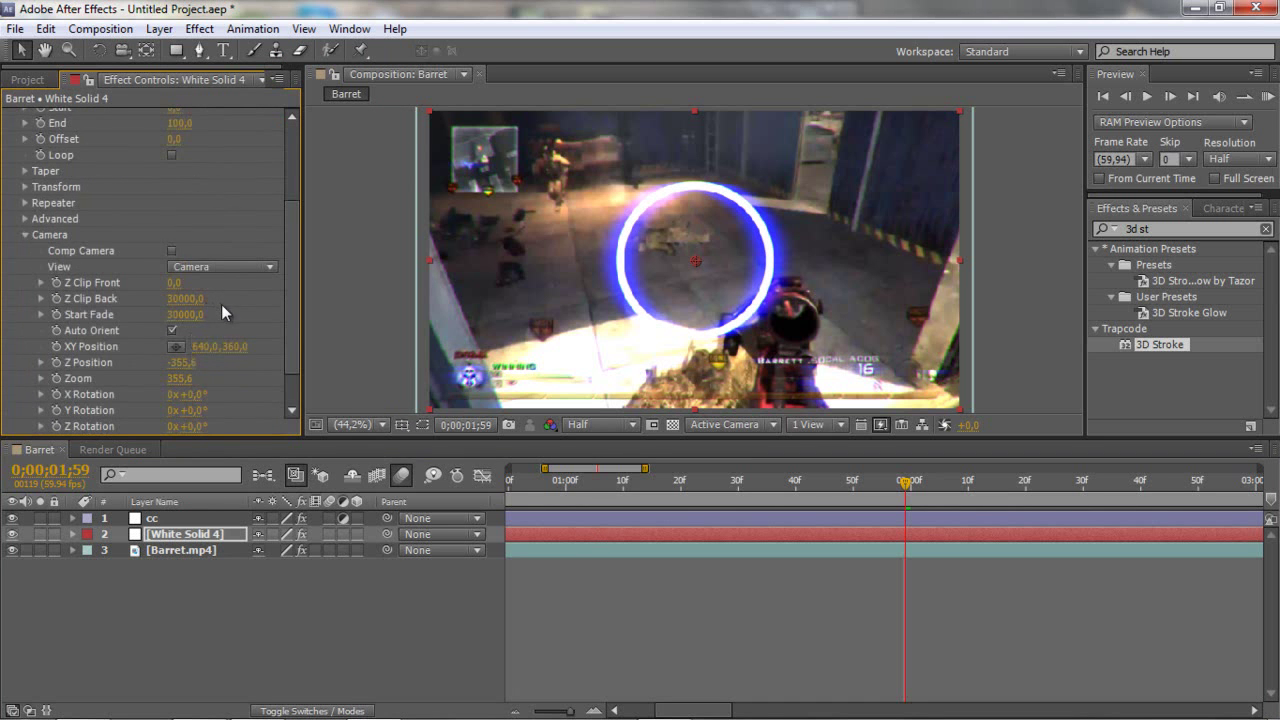
- Adjust the 3D Stroke Zoom to 568,6 and set a Zoom keyframe at 0;00;01;56
{"action": "scroll", "coordinate": [221, 304], "scroll_direction": "down", "scroll_amount": 1}
{"action": "left_click_drag", "start_coordinate": [182, 336], "coordinate": [415, 348]}
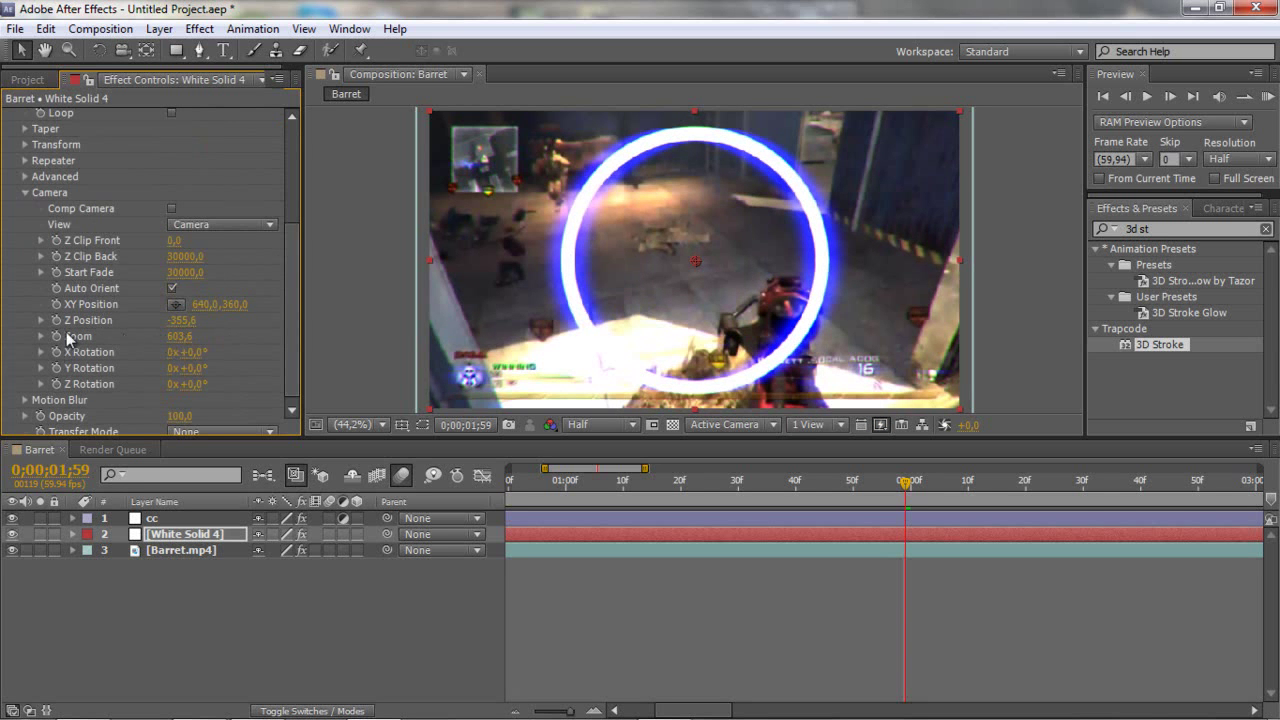
{"action": "left_click_drag", "start_coordinate": [176, 336], "coordinate": [145, 335]}
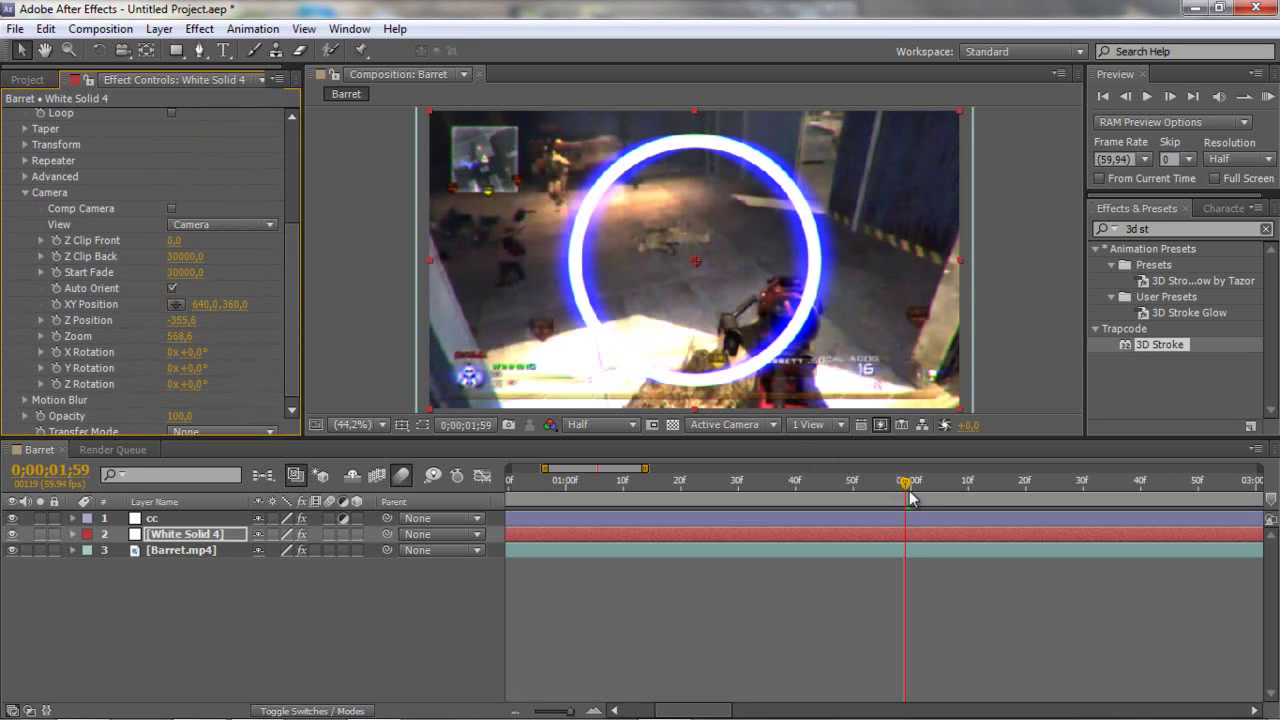
{"action": "left_click_drag", "start_coordinate": [910, 497], "coordinate": [895, 490]}
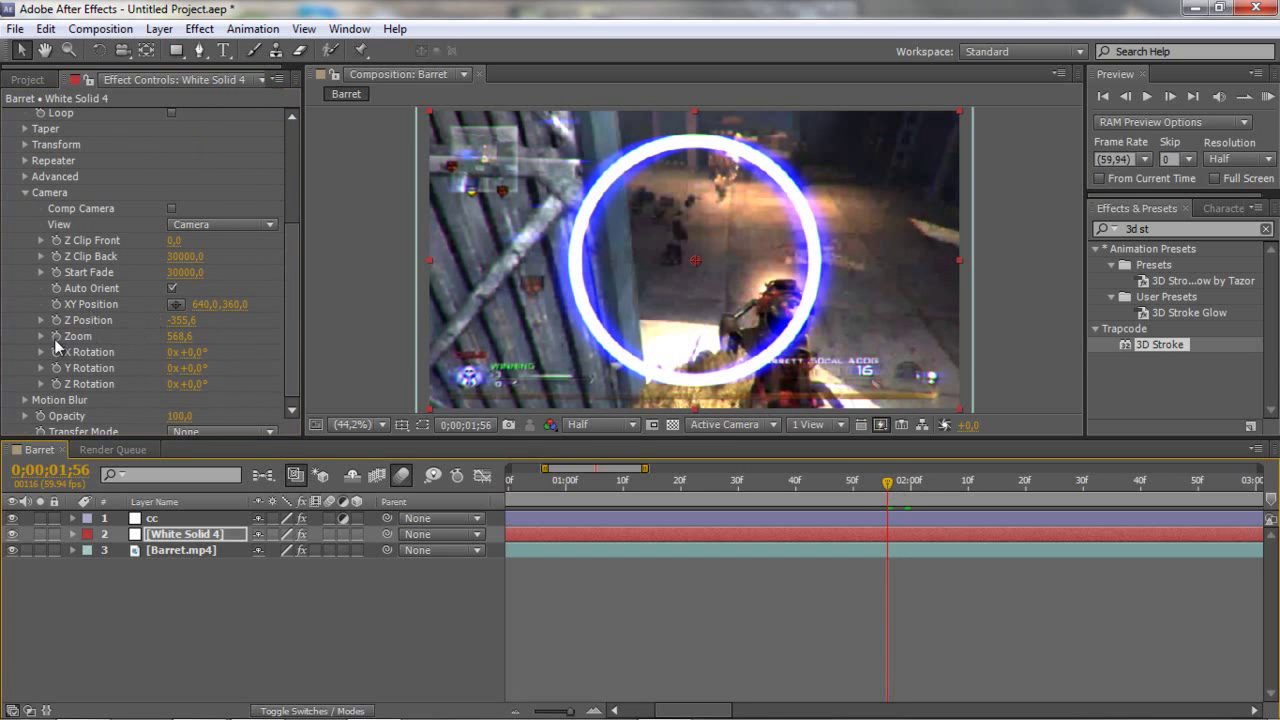
{"action": "left_click", "coordinate": [56, 338]}
- Step forward, reveal the Zoom keyframe with U, and play from the 1;56 keyframe
{"action": "left_click", "coordinate": [1169, 97]}
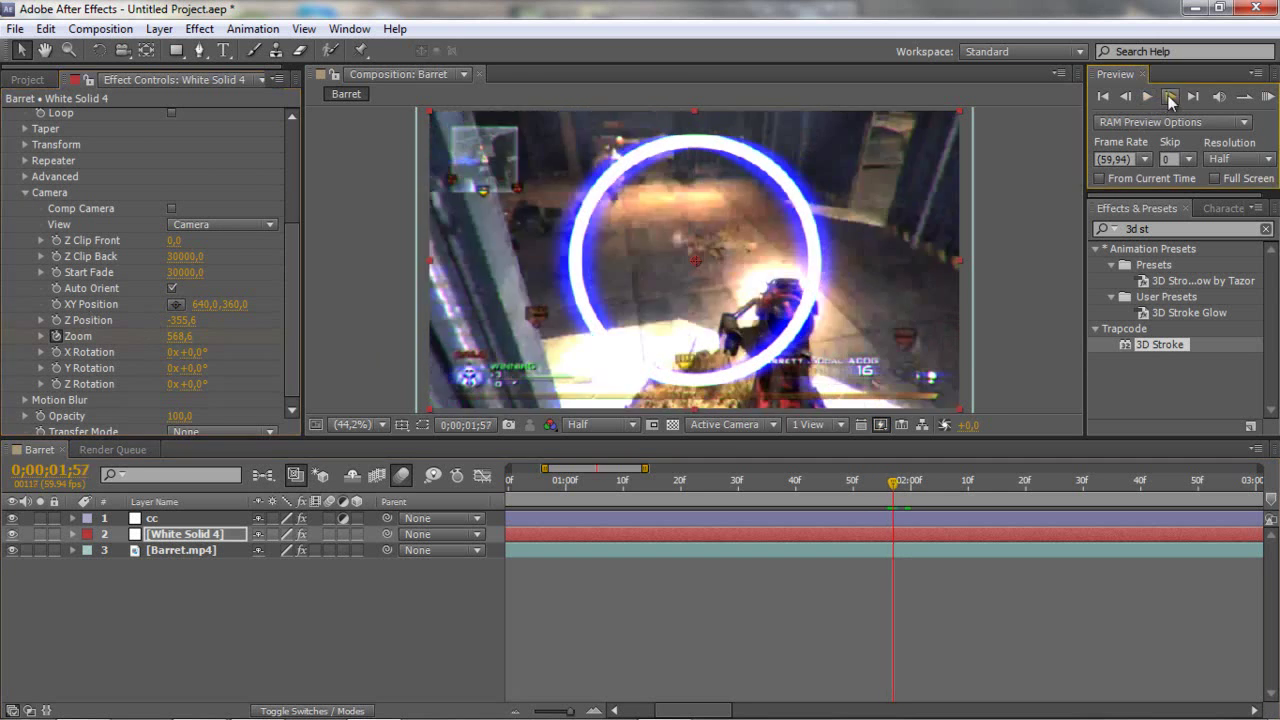
{"action": "left_click", "coordinate": [1169, 97]}
{"action": "left_click", "coordinate": [1169, 97]}
{"action": "left_click", "coordinate": [1169, 97]}
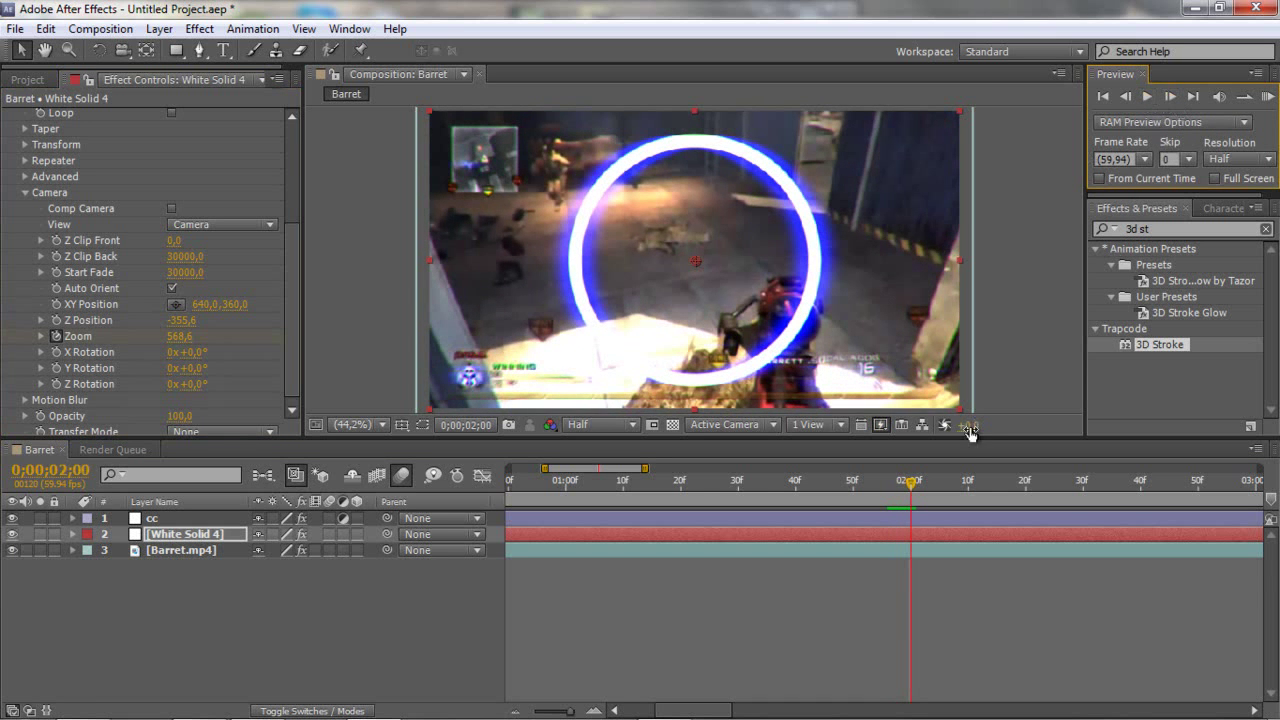
{"action": "key", "text": "u"}
{"action": "left_click", "coordinate": [888, 482]}
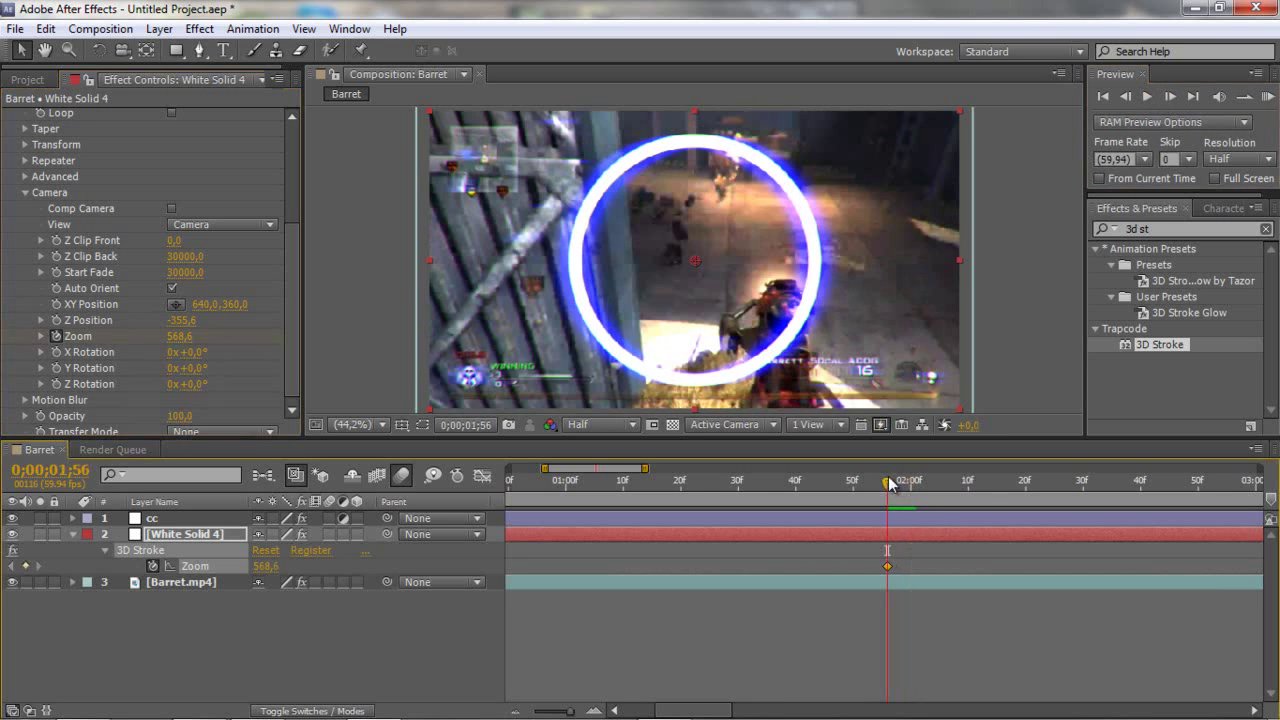
{"action": "key", "text": "space"}
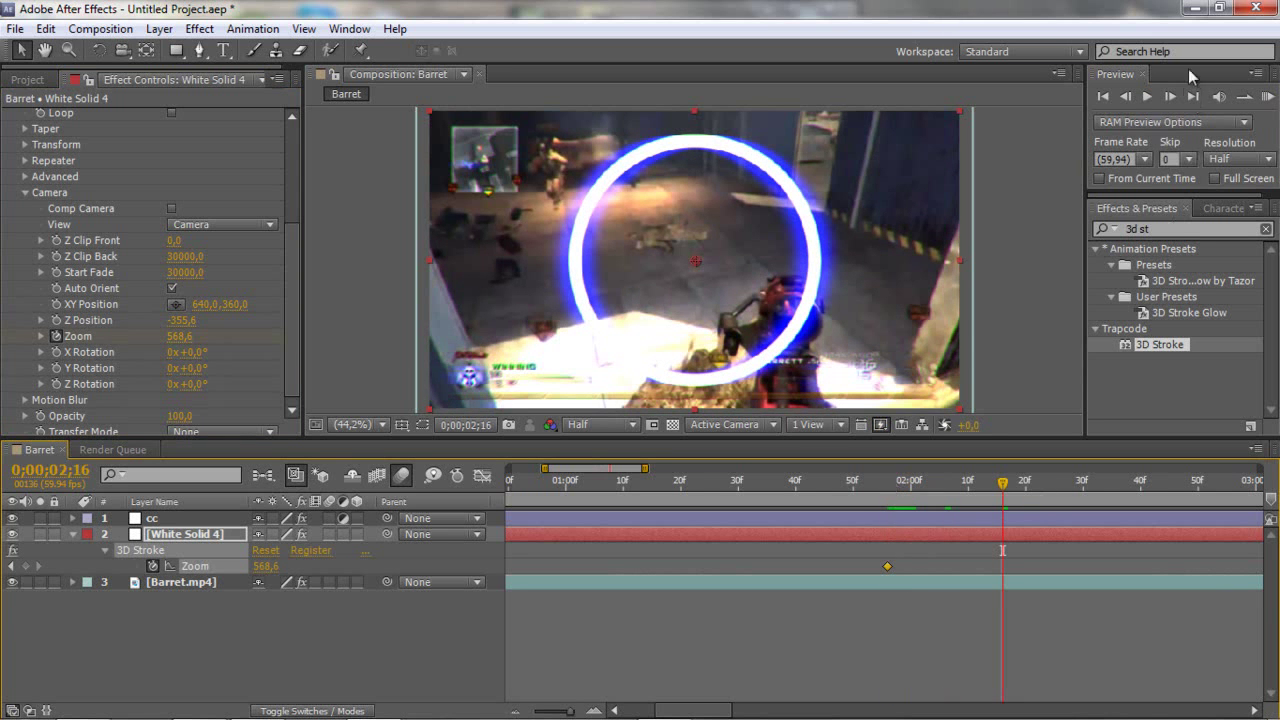
- Raise Zoom to about 1574,6 at 0;00;02;18 and select both Zoom keyframes
{"action": "left_click", "coordinate": [1169, 96]}
{"action": "left_click", "coordinate": [1169, 96]}
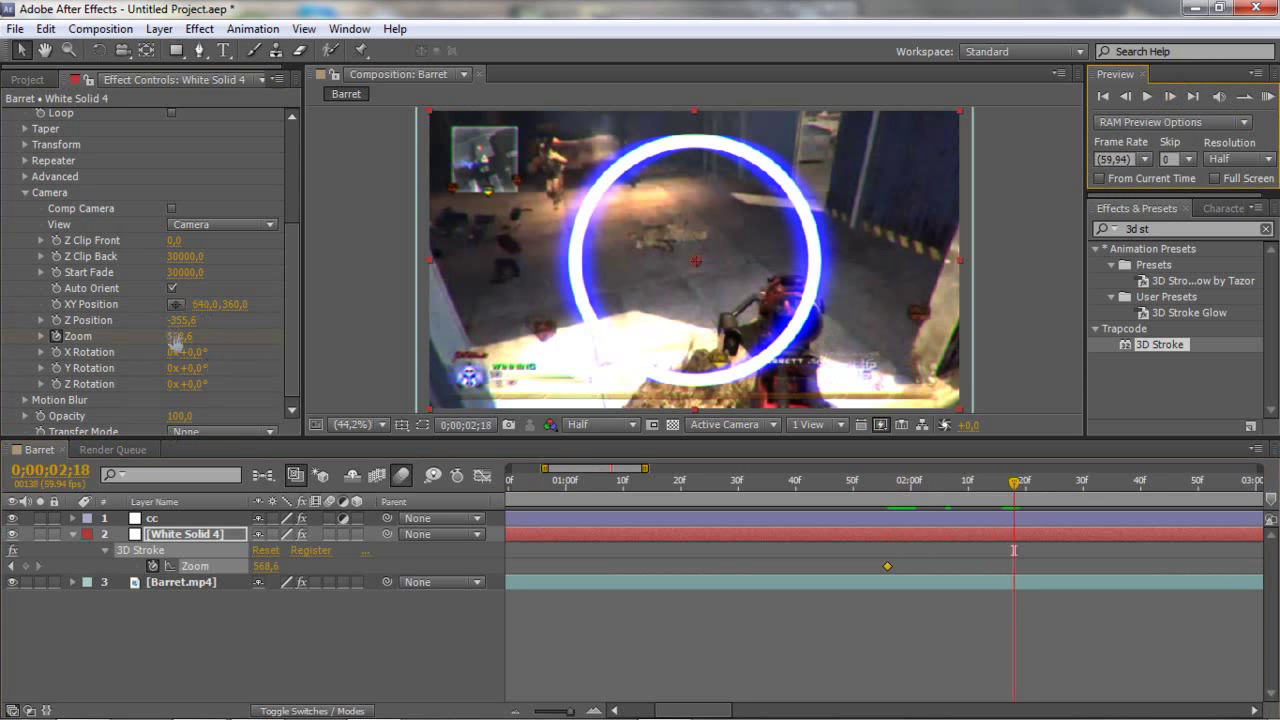
{"action": "mouse_move", "coordinate": [180, 336]}
{"action": "left_mouse_down"}
{"action": "mouse_move", "coordinate": [150, 336]}
{"action": "mouse_move", "coordinate": [1210, 393]}
{"action": "mouse_move", "coordinate": [193, 327]}
{"action": "left_mouse_up"}
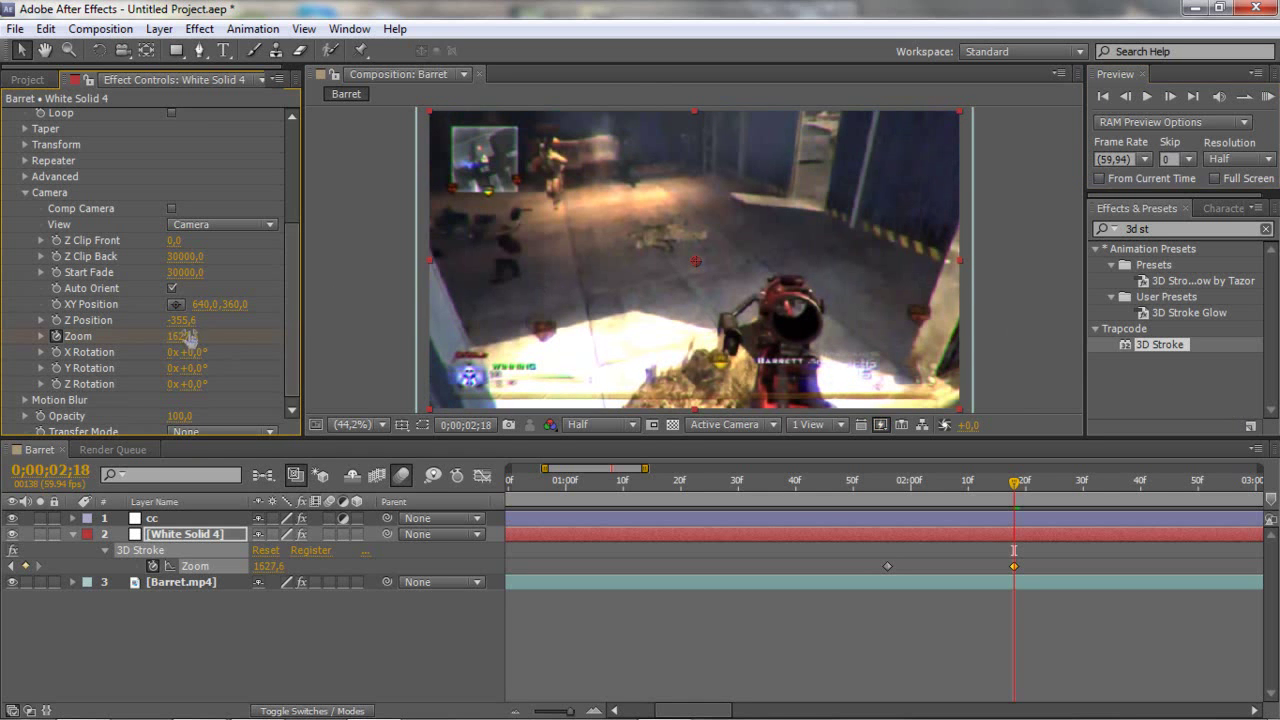
{"action": "mouse_move", "coordinate": [141, 343]}
{"action": "left_mouse_down"}
{"action": "mouse_move", "coordinate": [84, 350]}
{"action": "mouse_move", "coordinate": [210, 338]}
{"action": "left_mouse_up"}
{"action": "left_click_drag", "start_coordinate": [1050, 566], "coordinate": [835, 556]}
- Apply Easy Ease to the Zoom keyframes and enable motion blur on the ring layer
{"action": "right_click", "coordinate": [888, 566]}
{"action": "mouse_move", "coordinate": [978, 552]}
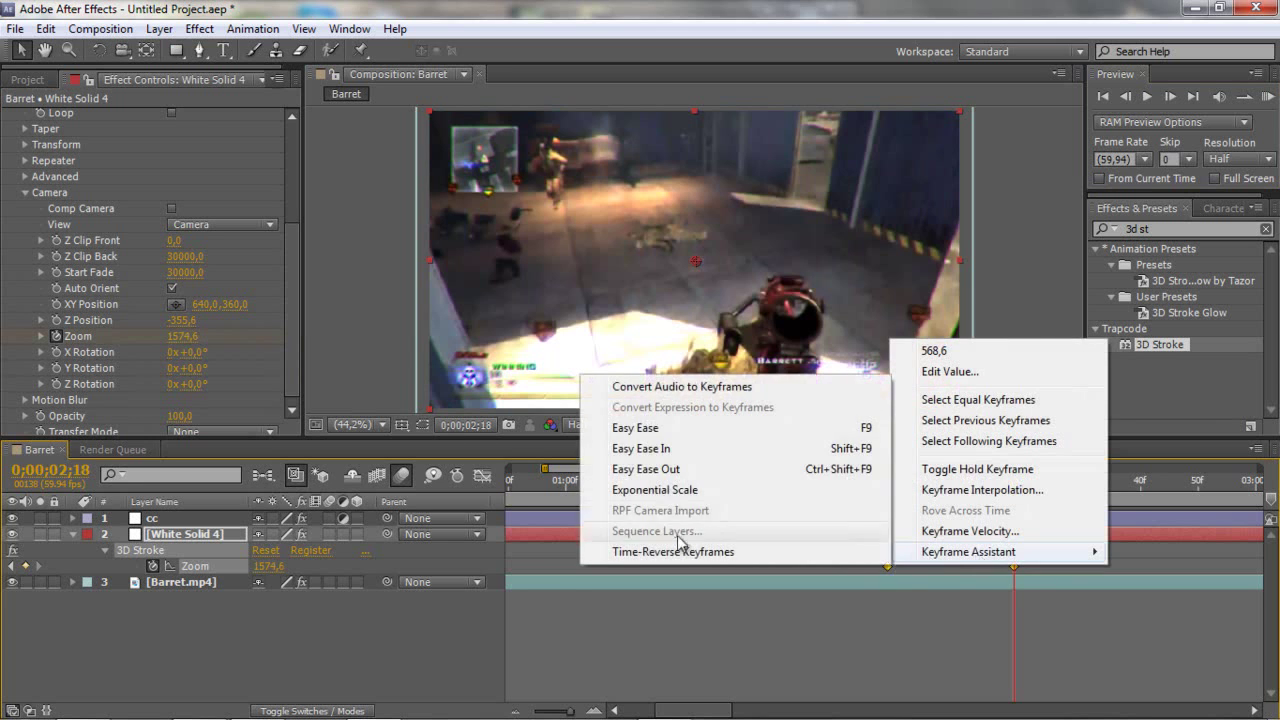
{"action": "left_click", "coordinate": [650, 428]}
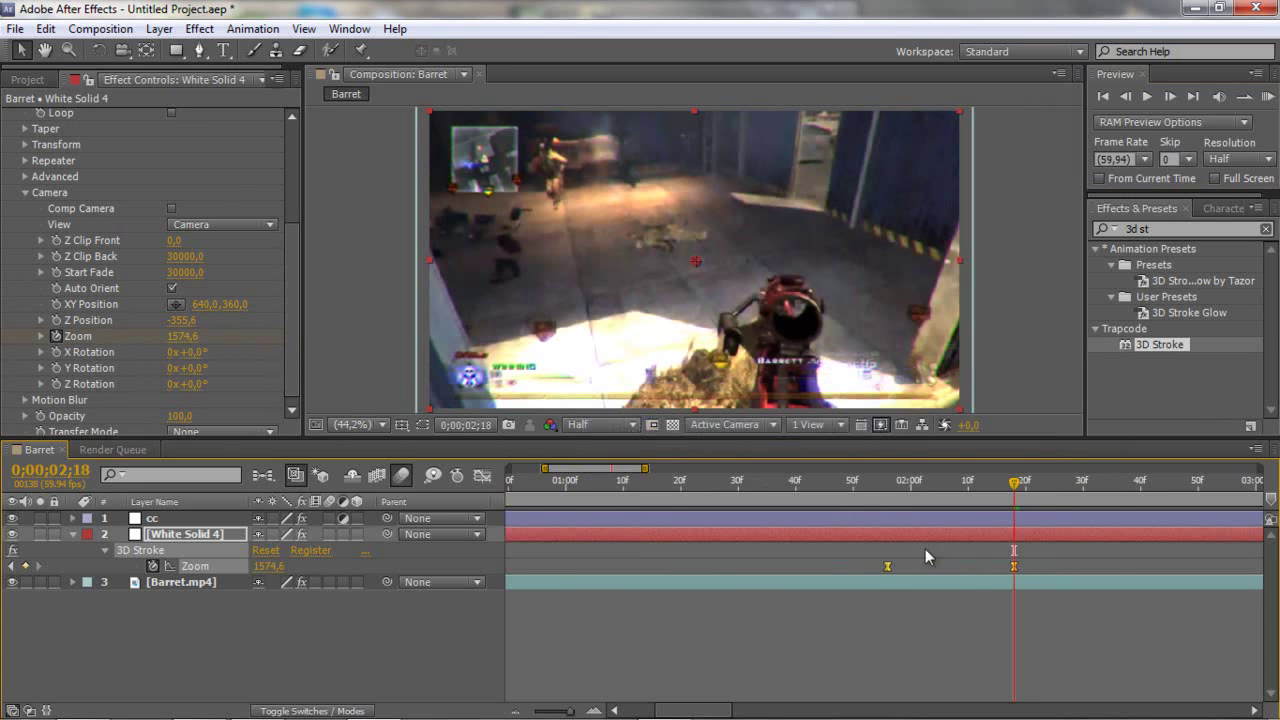
{"action": "left_click", "coordinate": [330, 534]}
- Set the ring's Zoom to 0 at 0;00;01;55 so the burst starts from nothing
{"action": "mouse_move", "coordinate": [883, 497]}
{"action": "left_mouse_down"}
{"action": "mouse_move", "coordinate": [1008, 488]}
{"action": "mouse_move", "coordinate": [871, 490]}
{"action": "mouse_move", "coordinate": [980, 490]}
{"action": "mouse_move", "coordinate": [841, 516]}
{"action": "mouse_move", "coordinate": [853, 520]}
{"action": "mouse_move", "coordinate": [766, 508]}
{"action": "left_mouse_up"}
{"action": "left_click_drag", "start_coordinate": [855, 491], "coordinate": [884, 488]}
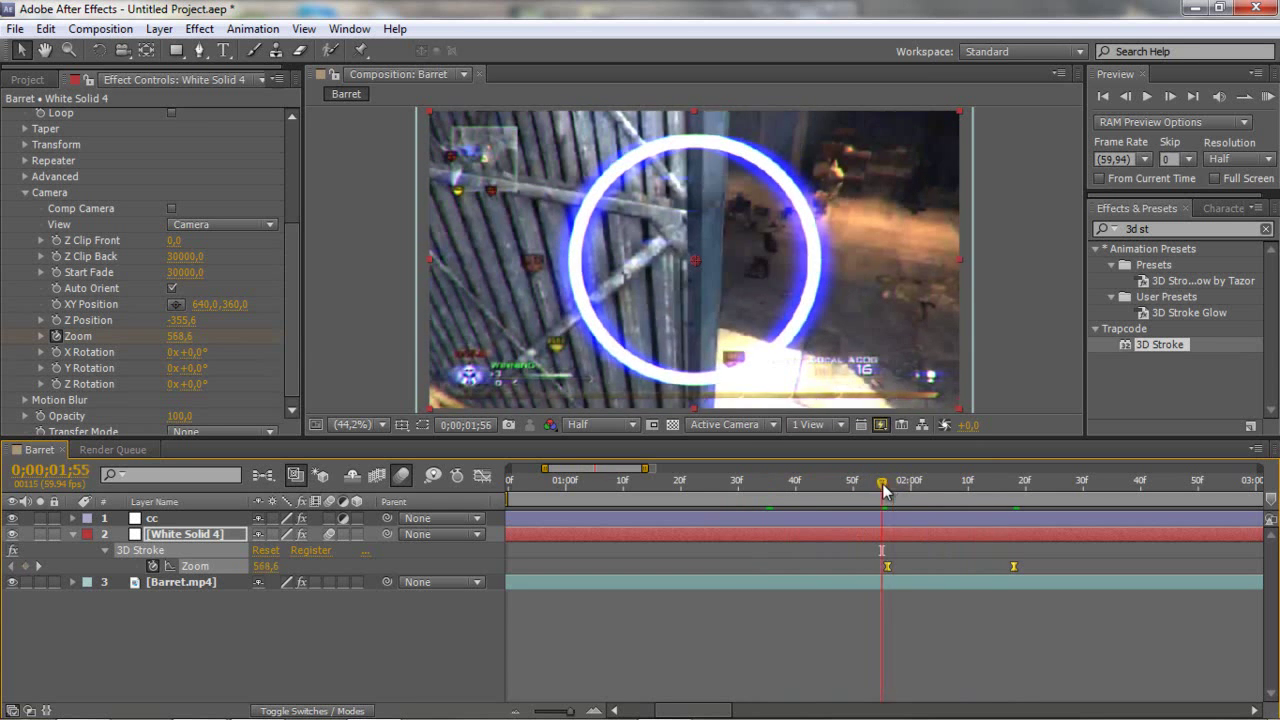
{"action": "mouse_move", "coordinate": [876, 485]}
{"action": "left_mouse_down"}
{"action": "mouse_move", "coordinate": [896, 490]}
{"action": "mouse_move", "coordinate": [881, 489]}
{"action": "left_mouse_up"}
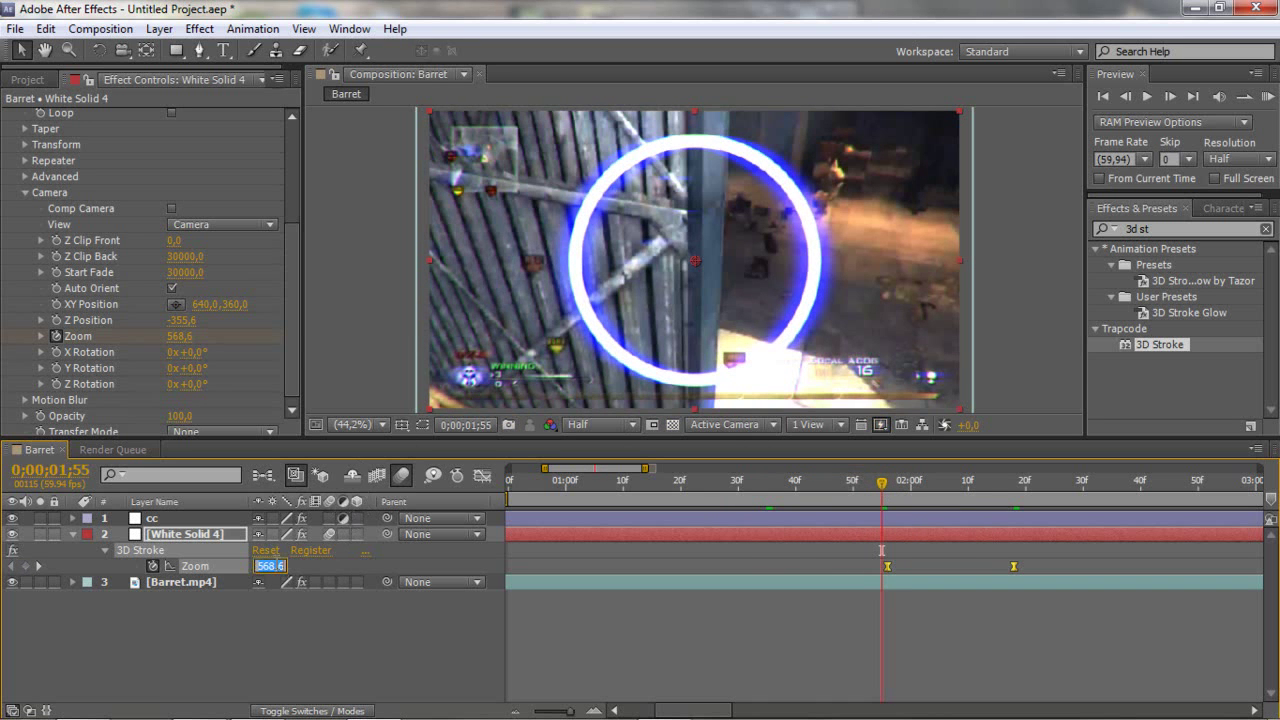
{"action": "left_click", "coordinate": [265, 566]}
{"action": "type", "text": "0"}
{"action": "key", "text": "Return"}
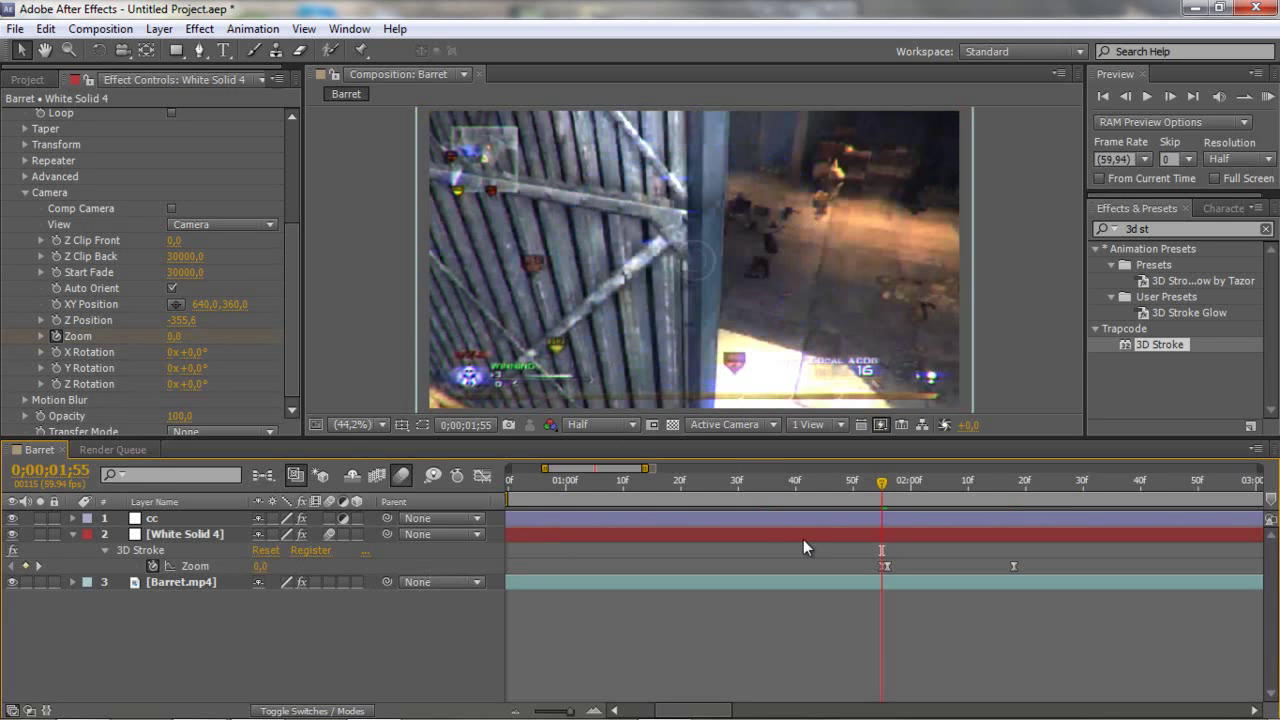
{"action": "mouse_move", "coordinate": [262, 566]}
{"action": "left_mouse_down"}
{"action": "mouse_move", "coordinate": [400, 566]}
{"action": "mouse_move", "coordinate": [262, 566]}
{"action": "left_mouse_up"}
- Drag the end Zoom keyframe earlier to shorten the burst, then collapse the camera settings
{"action": "left_click", "coordinate": [90, 532]}
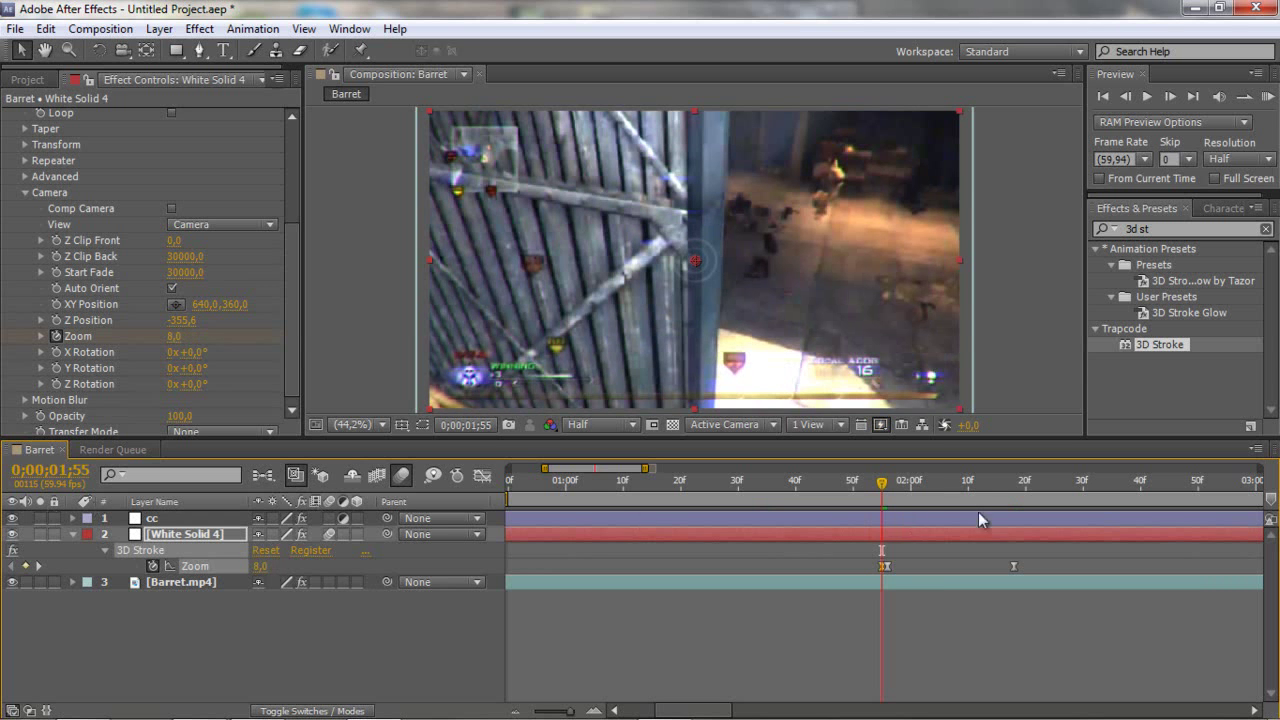
{"action": "left_click_drag", "start_coordinate": [881, 492], "coordinate": [910, 488]}
{"action": "left_click_drag", "start_coordinate": [1013, 566], "coordinate": [982, 567]}
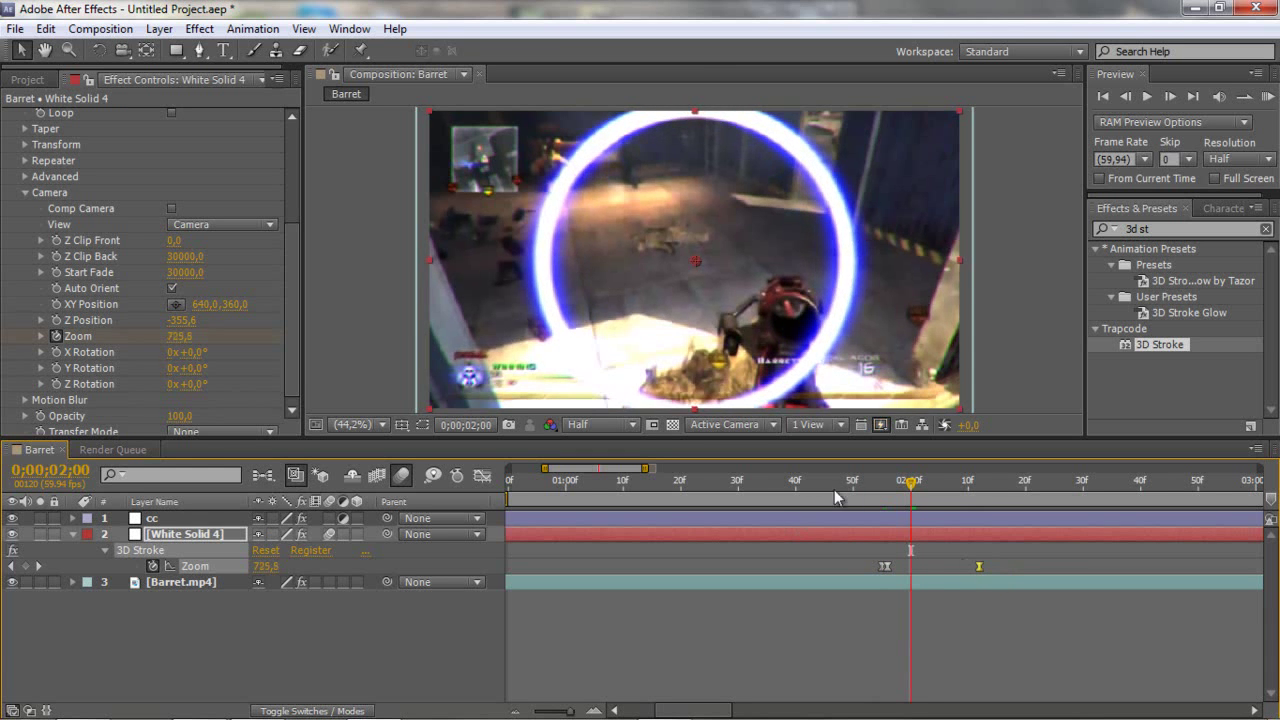
{"action": "left_click", "coordinate": [883, 490]}
{"action": "left_click_drag", "start_coordinate": [883, 490], "coordinate": [916, 510]}
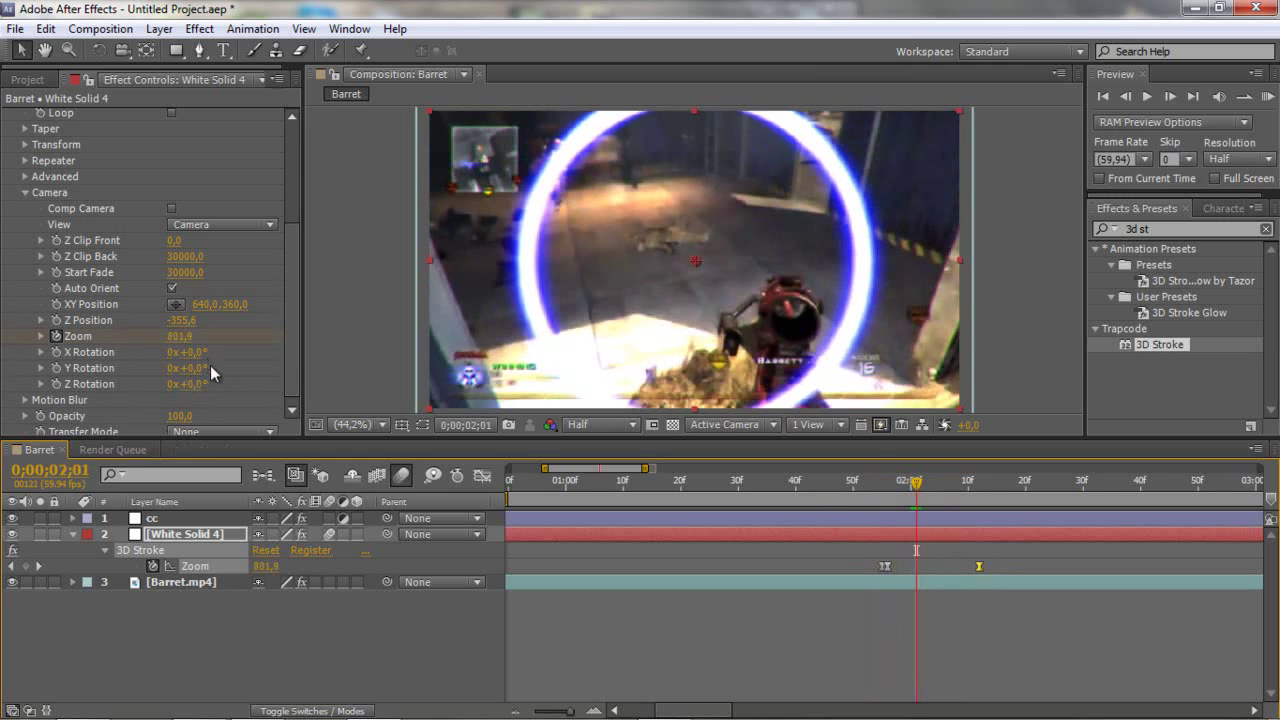
{"action": "left_click", "coordinate": [26, 193]}
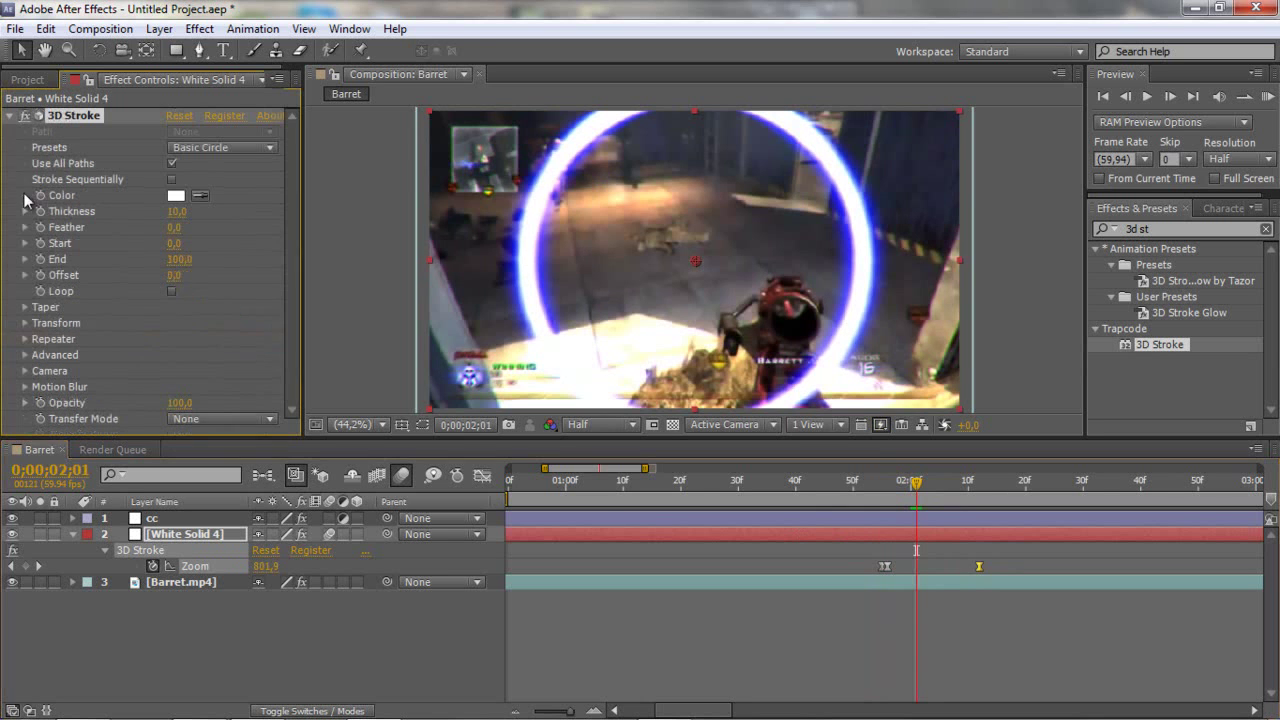
{"action": "left_click", "coordinate": [178, 518]}
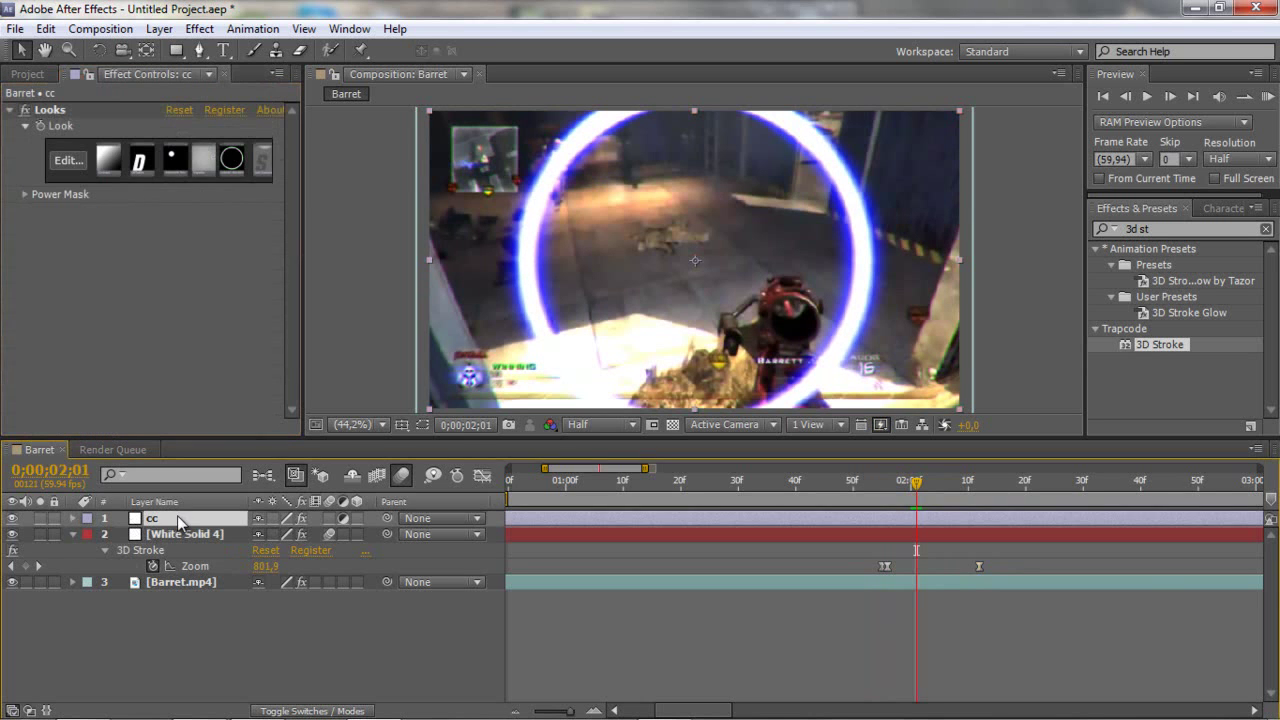
{"action": "left_click", "coordinate": [179, 533]}
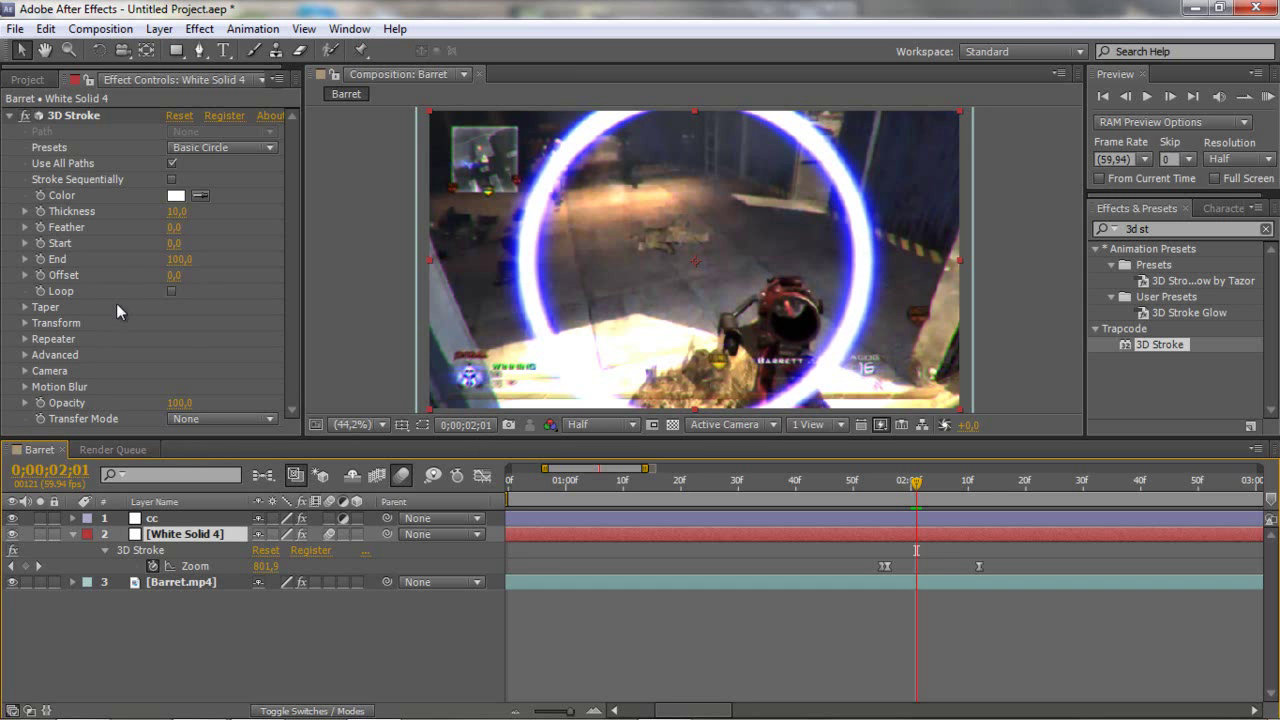
- Enable the 3D Stroke Repeater with Opacity 80 and Scale 82
{"action": "left_click", "coordinate": [25, 339]}
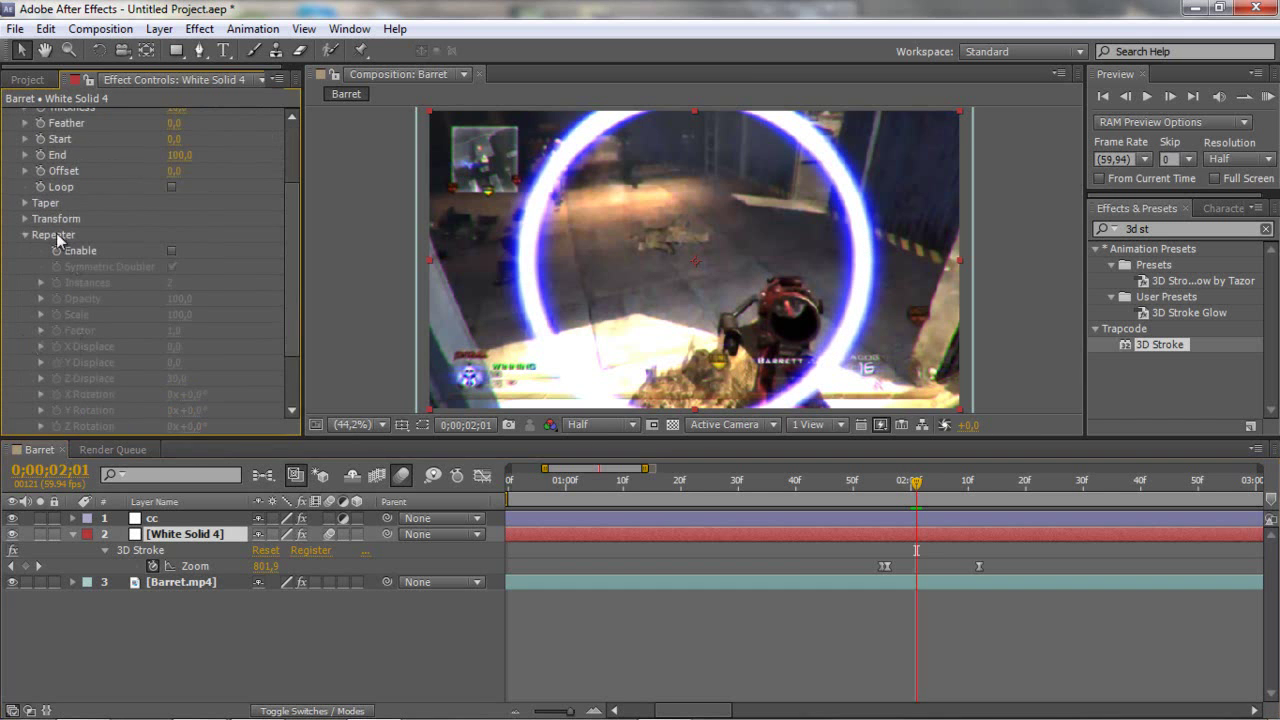
{"action": "left_click", "coordinate": [172, 251]}
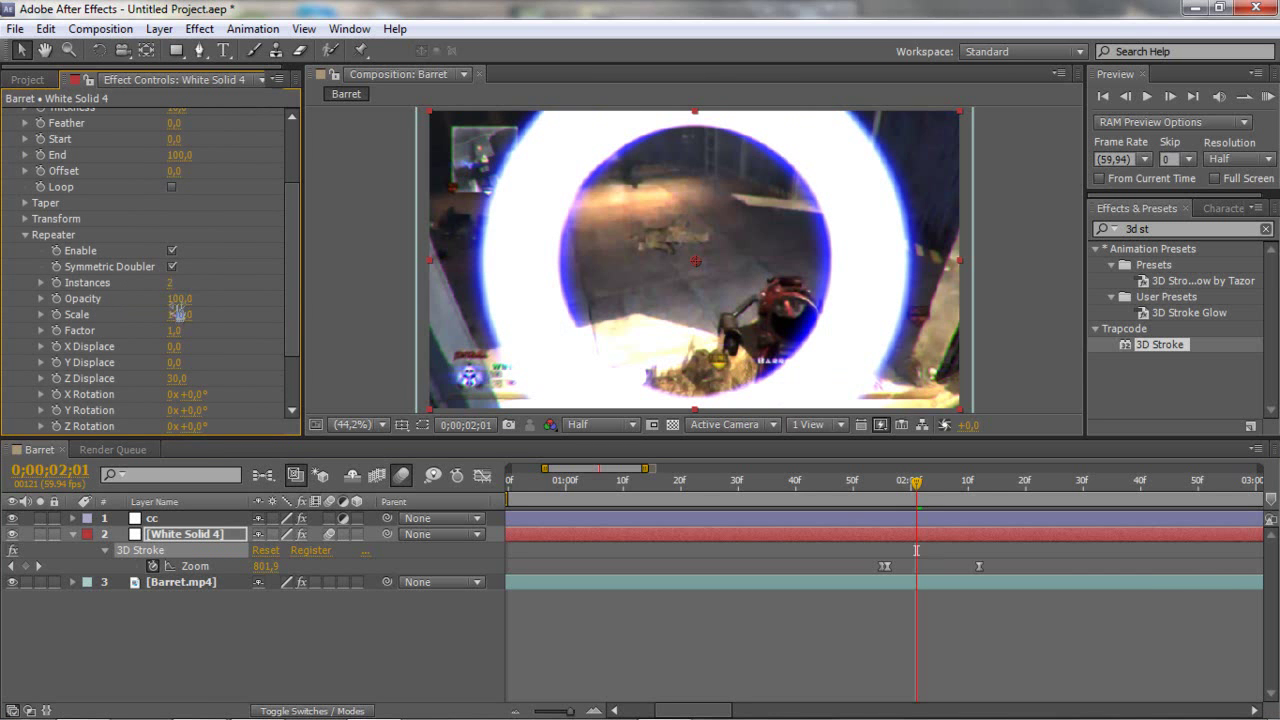
{"action": "left_click", "coordinate": [178, 299]}
{"action": "key", "text": "Return"}
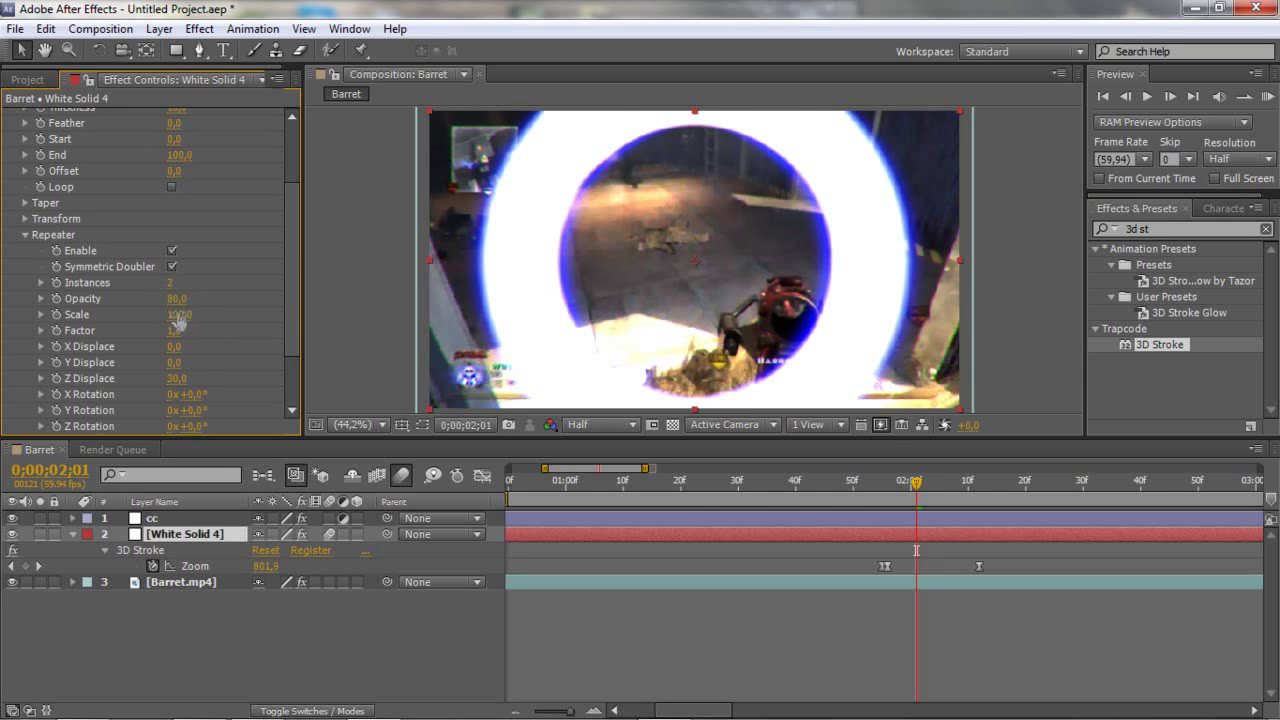
{"action": "mouse_move", "coordinate": [176, 314]}
{"action": "left_mouse_down"}
{"action": "mouse_move", "coordinate": [225, 310]}
{"action": "mouse_move", "coordinate": [147, 320]}
{"action": "mouse_move", "coordinate": [168, 320]}
{"action": "left_mouse_up"}
- At 0;00;01;56, reveal White Solid 4's changed properties with UU and scrub Repeater Scale to 99
{"action": "left_click", "coordinate": [886, 485]}
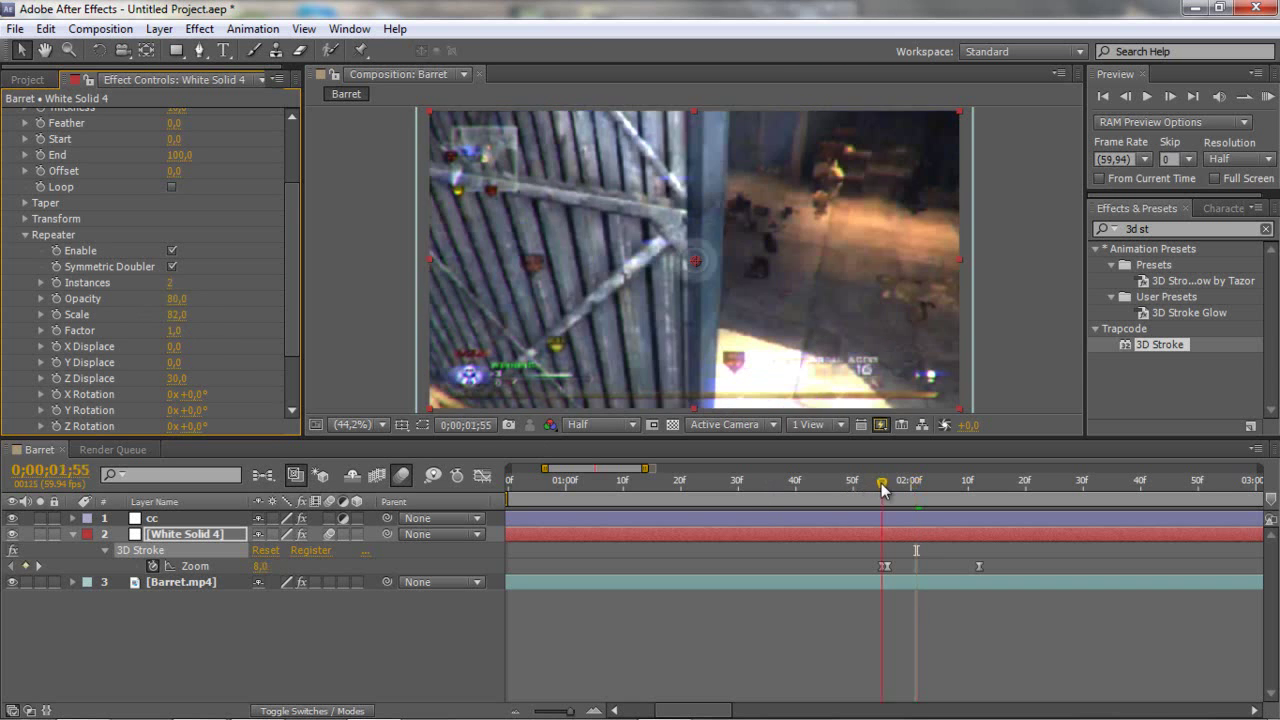
{"action": "left_click", "coordinate": [887, 566]}
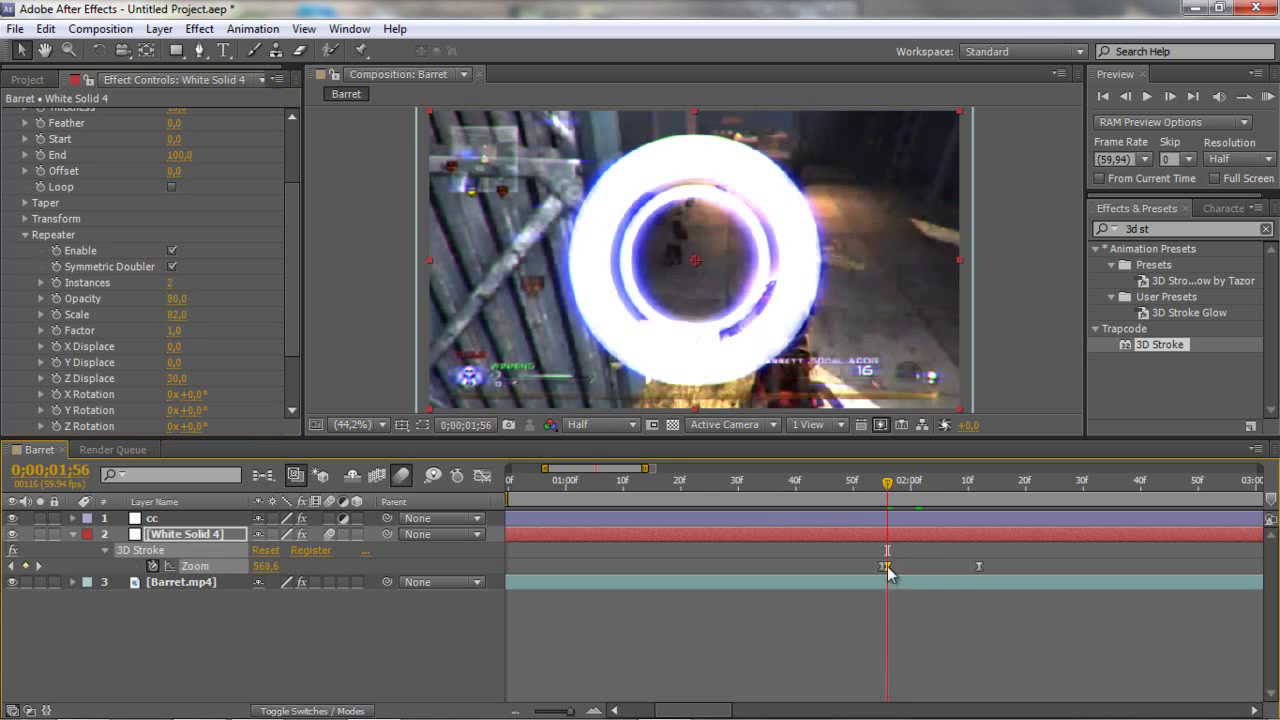
{"action": "left_click", "coordinate": [192, 534]}
{"action": "key", "text": "u"}
{"action": "key", "text": "u"}
{"action": "key", "text": "u"}
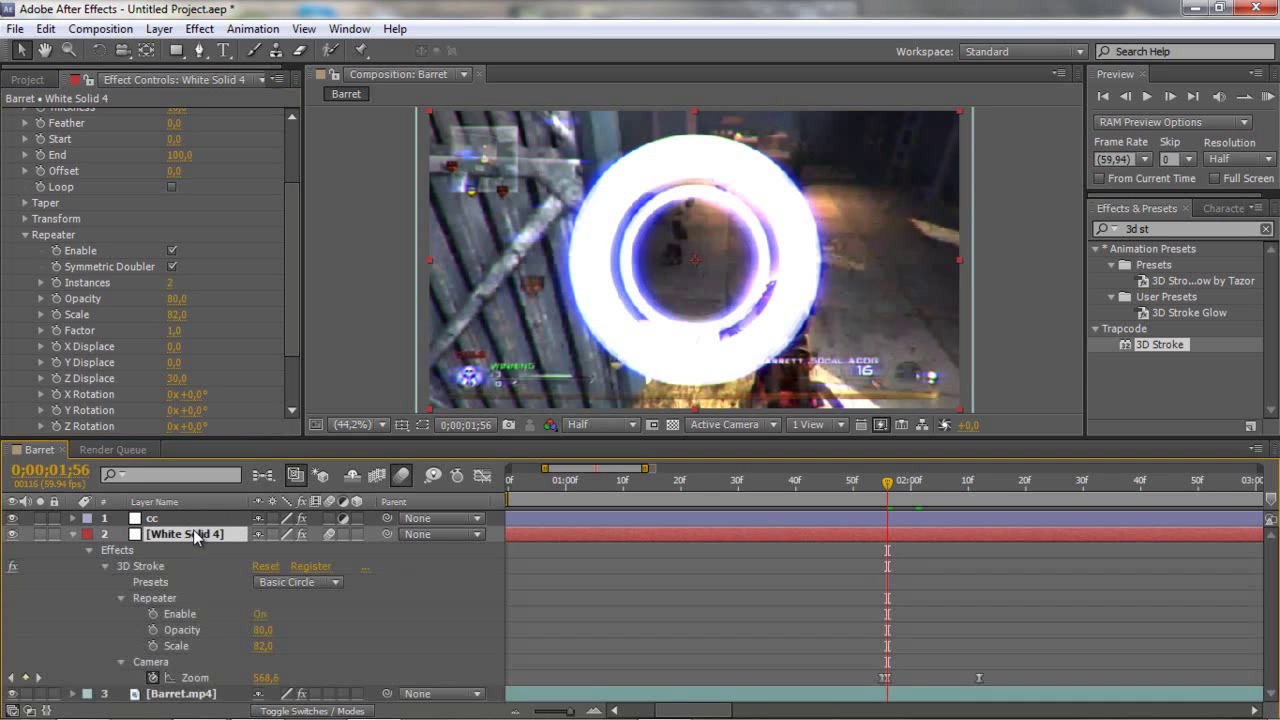
{"action": "key", "text": "u"}
{"action": "key", "text": "u"}
{"action": "key", "text": "u"}
{"action": "double_click", "coordinate": [196, 534]}
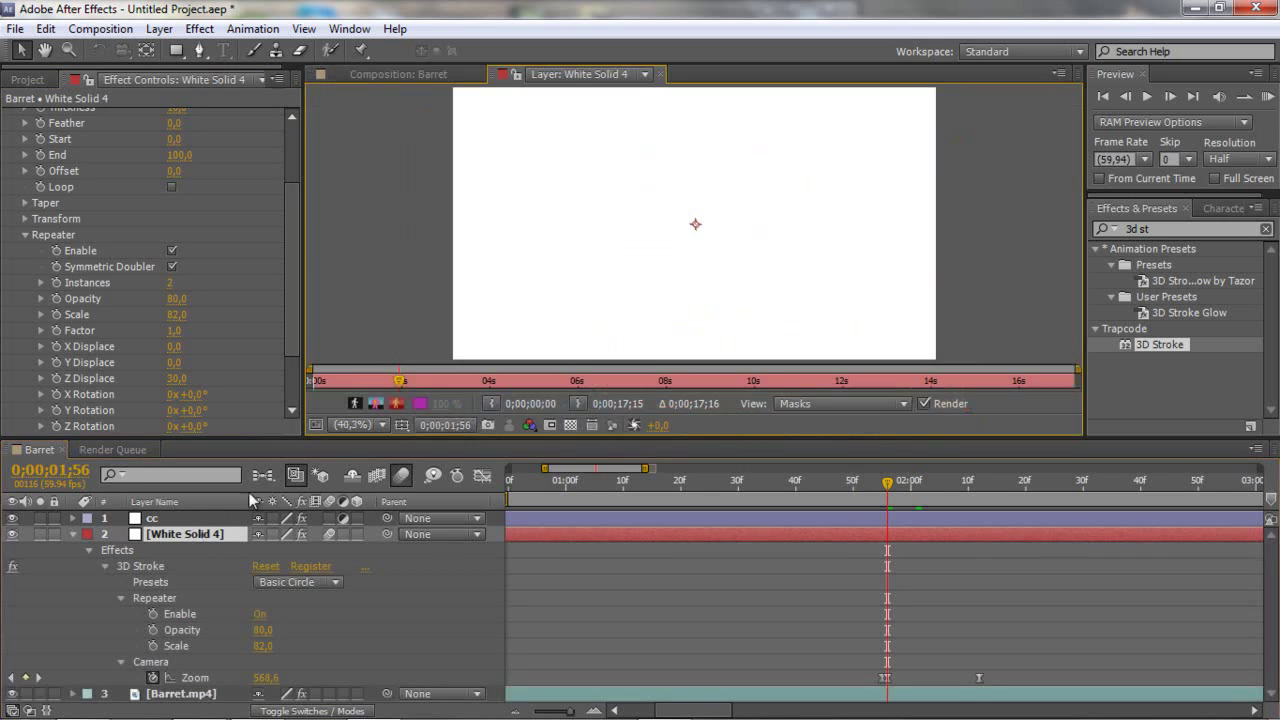
{"action": "left_click", "coordinate": [659, 74]}
{"action": "key", "text": "u"}
{"action": "key", "text": "u"}
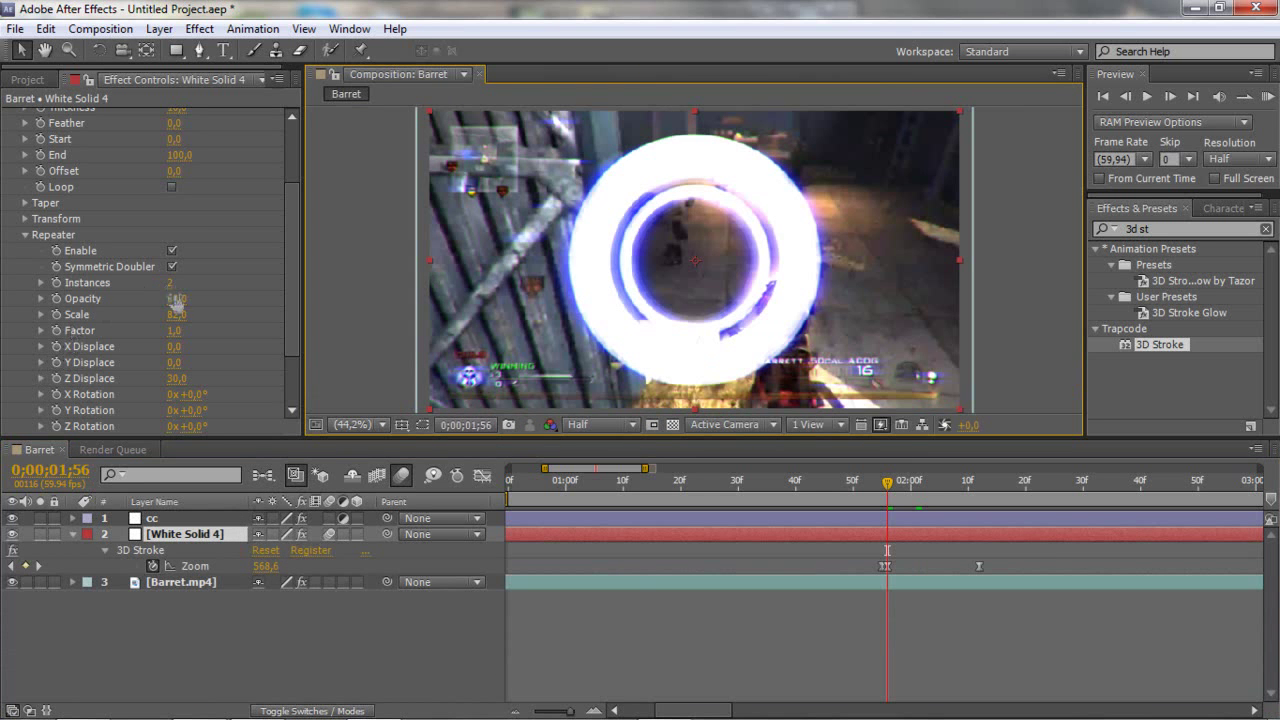
{"action": "left_click_drag", "start_coordinate": [178, 313], "coordinate": [203, 318]}
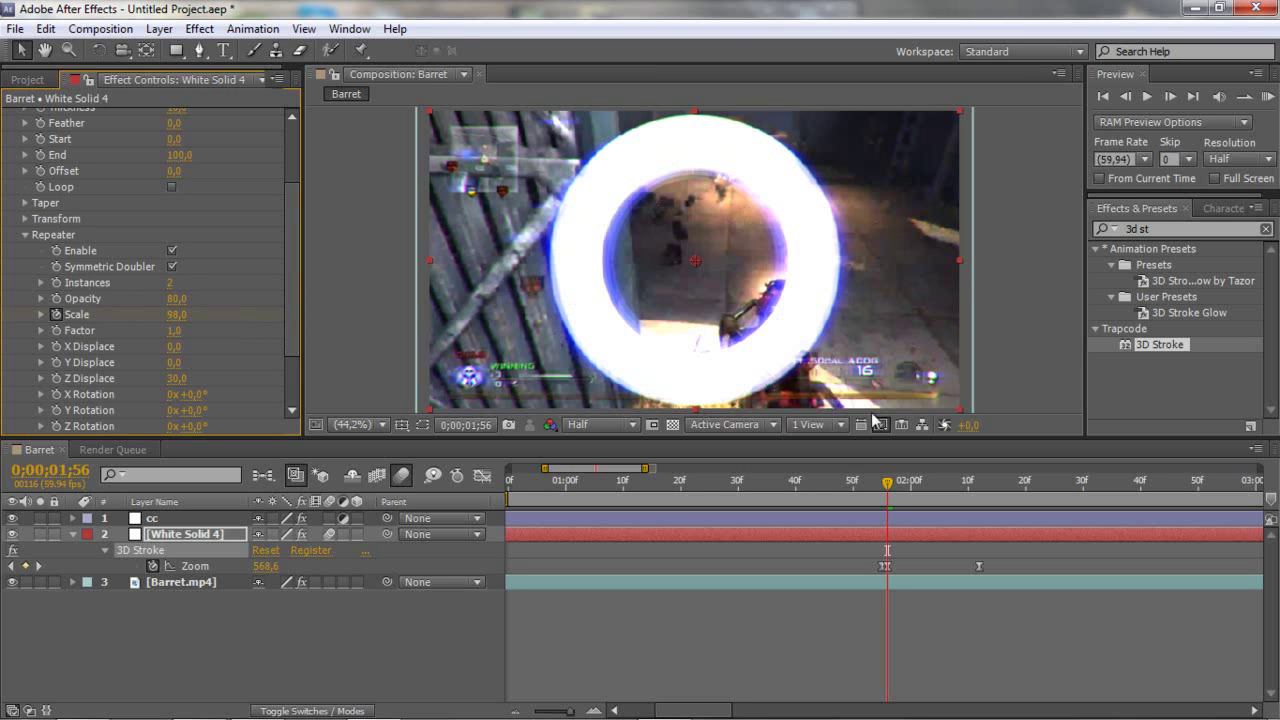
- Enlarge the Repeater Scale at 0;00;02;12 and show the Scale keyframes in the timeline
{"action": "left_click", "coordinate": [978, 496]}
{"action": "mouse_move", "coordinate": [168, 316]}
{"action": "left_mouse_down"}
{"action": "mouse_move", "coordinate": [170, 327]}
{"action": "mouse_move", "coordinate": [219, 314]}
{"action": "left_mouse_up"}
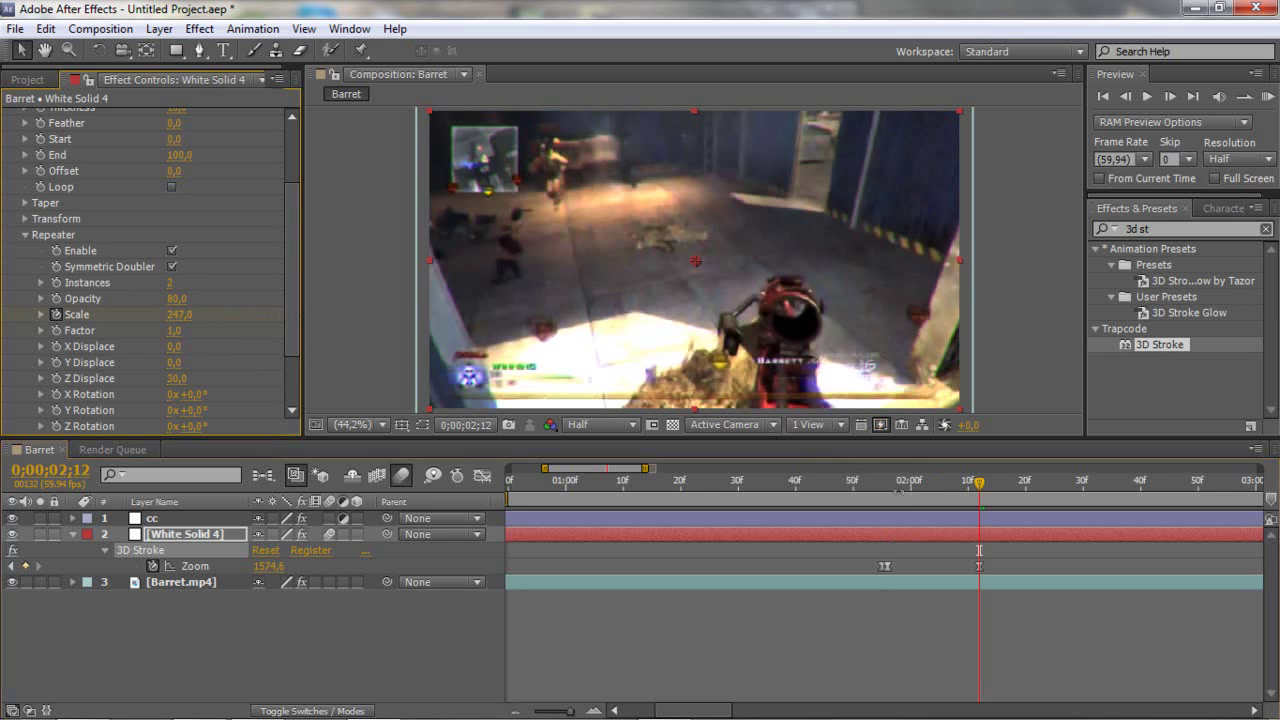
{"action": "mouse_move", "coordinate": [888, 490]}
{"action": "left_mouse_down"}
{"action": "mouse_move", "coordinate": [878, 487]}
{"action": "mouse_move", "coordinate": [951, 486]}
{"action": "mouse_move", "coordinate": [871, 486]}
{"action": "mouse_move", "coordinate": [928, 483]}
{"action": "left_mouse_up"}
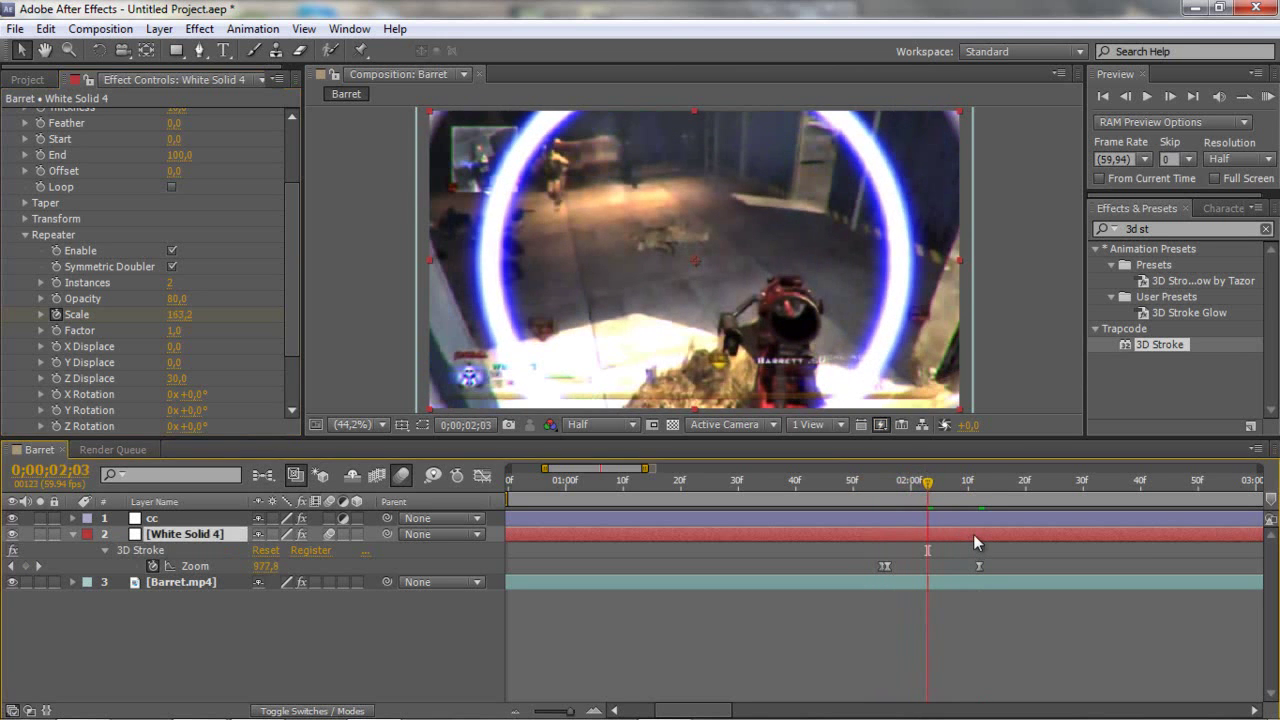
{"action": "key", "text": "u"}
- Select both Repeater Scale keyframes, apply Easy Ease, and scrub to check the burst
{"action": "left_click", "coordinate": [887, 558]}
{"action": "left_click_drag", "start_coordinate": [1006, 556], "coordinate": [829, 588]}
{"action": "left_click", "coordinate": [1013, 570]}
{"action": "left_click_drag", "start_coordinate": [1013, 570], "coordinate": [886, 569]}
{"action": "right_click", "coordinate": [886, 567]}
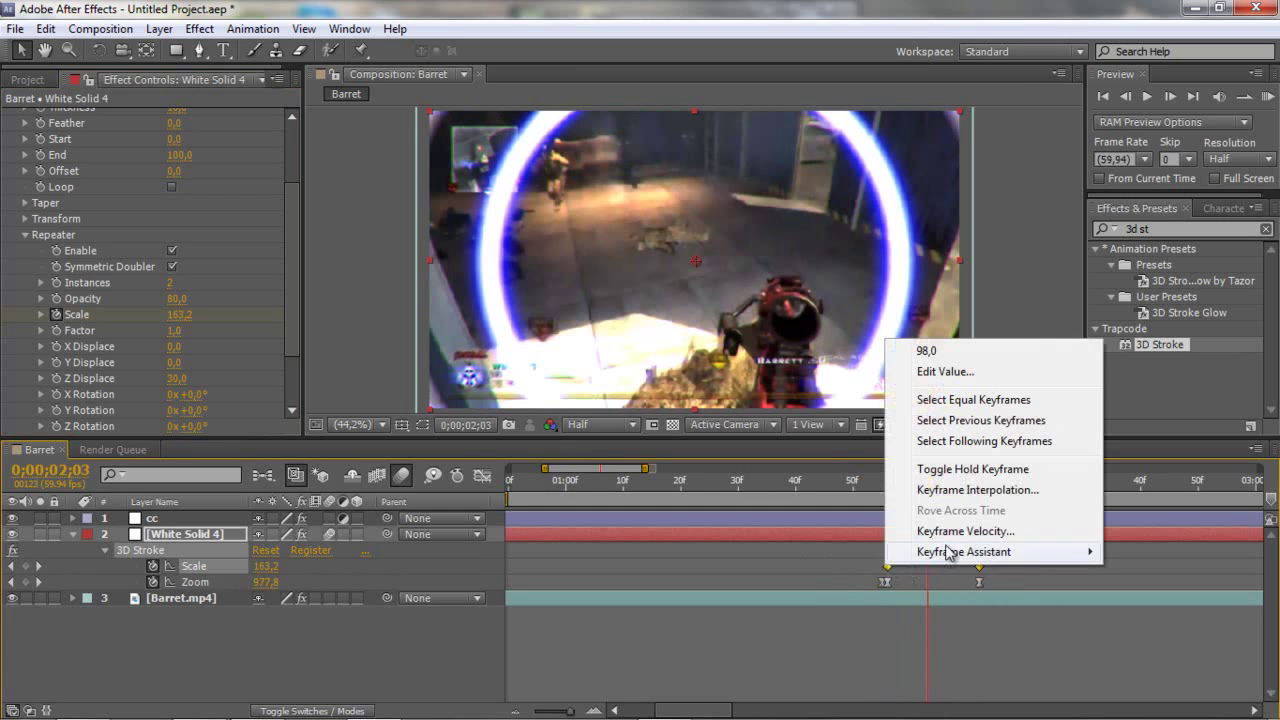
{"action": "mouse_move", "coordinate": [955, 552]}
{"action": "left_click", "coordinate": [663, 427]}
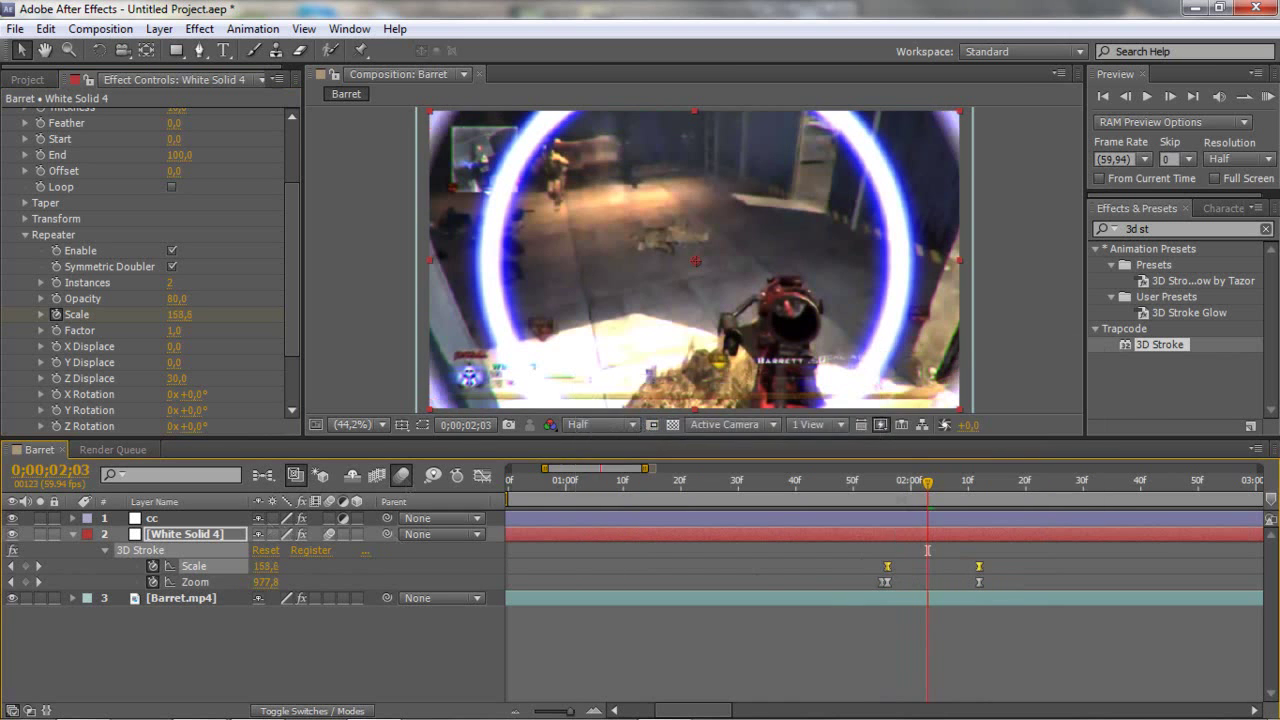
{"action": "mouse_move", "coordinate": [897, 496]}
{"action": "left_mouse_down"}
{"action": "mouse_move", "coordinate": [877, 486]}
{"action": "mouse_move", "coordinate": [916, 487]}
{"action": "left_mouse_up"}
- Find Starglow in Effects & Presets and apply Trapcode Starglow to White Solid 4, scrubbing to check the glowing rings
{"action": "left_click", "coordinate": [1171, 228]}
{"action": "triple_click", "coordinate": [1171, 228]}
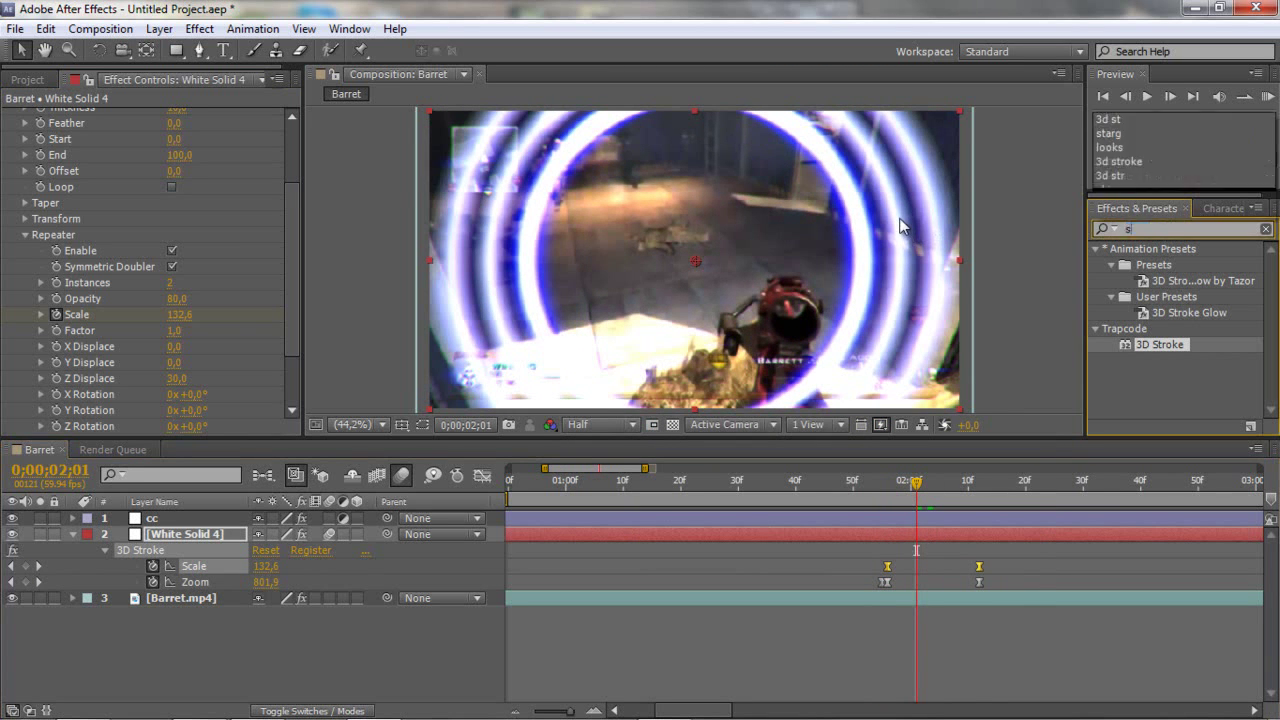
{"action": "type", "text": "sa"}
{"action": "key", "text": "BackSpace"}
{"action": "type", "text": "tar"}
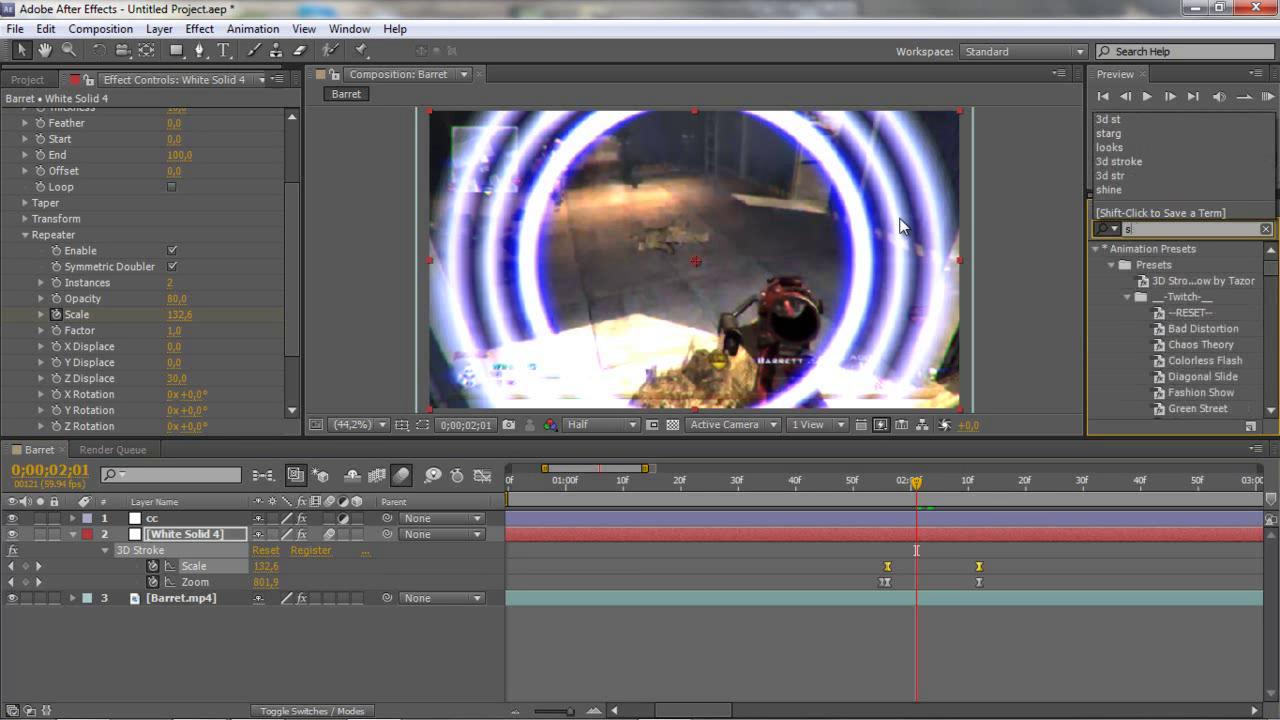
{"action": "type", "text": "glow"}
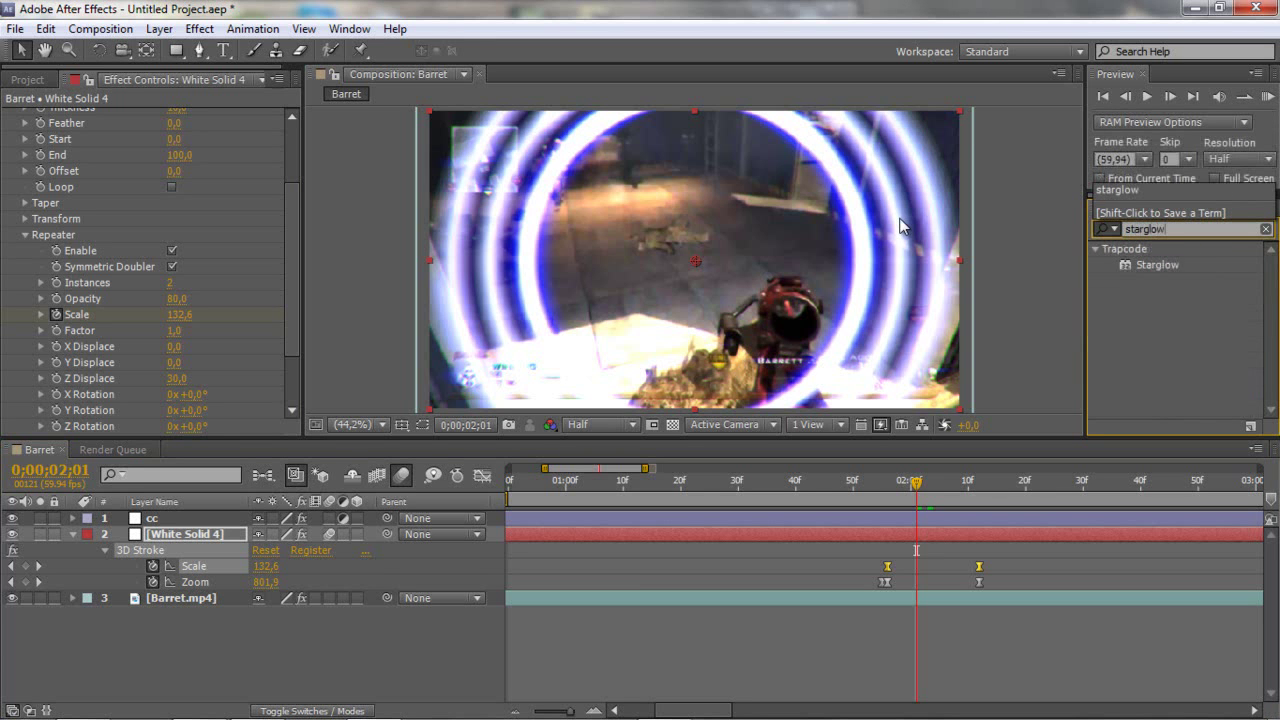
{"action": "left_click_drag", "start_coordinate": [1152, 267], "coordinate": [850, 530]}
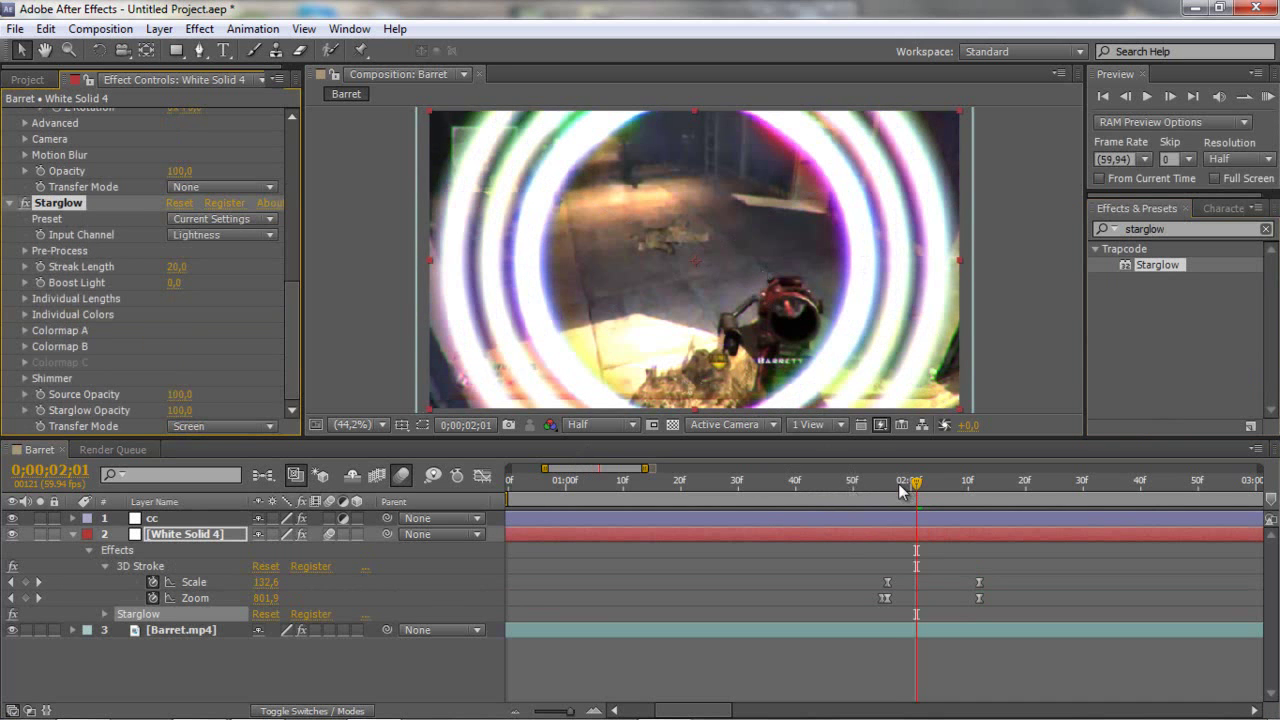
{"action": "left_click_drag", "start_coordinate": [895, 490], "coordinate": [887, 486]}
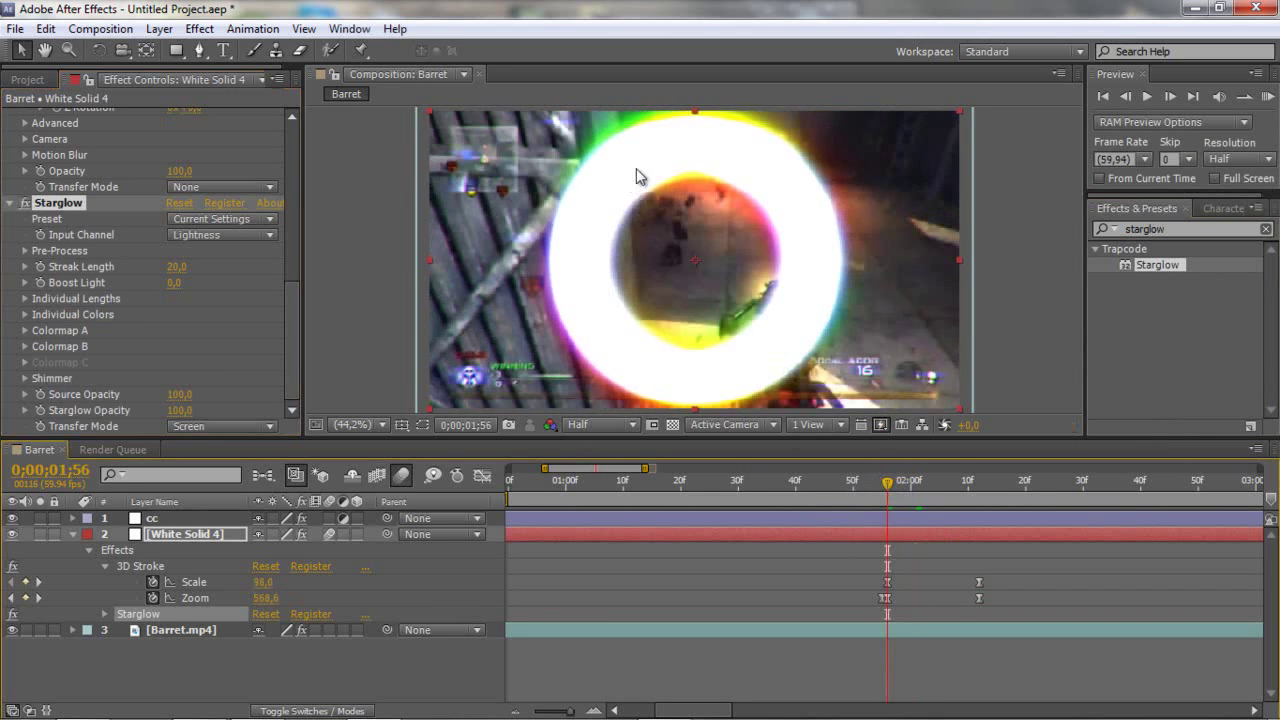
{"action": "left_click_drag", "start_coordinate": [940, 486], "coordinate": [918, 486]}
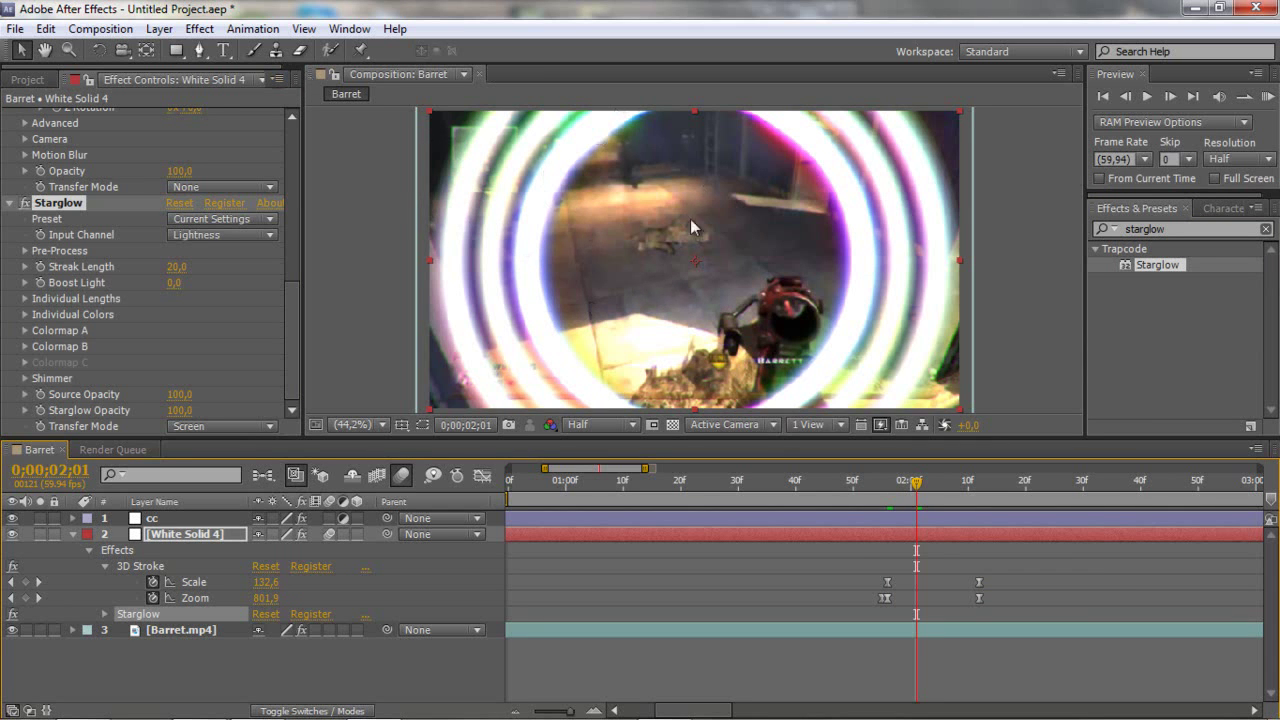
- Set Starglow Streak Length to 15 and Colormap A Midtones to lime green A6FF00
{"action": "left_click", "coordinate": [176, 267]}
{"action": "key", "text": "Return"}
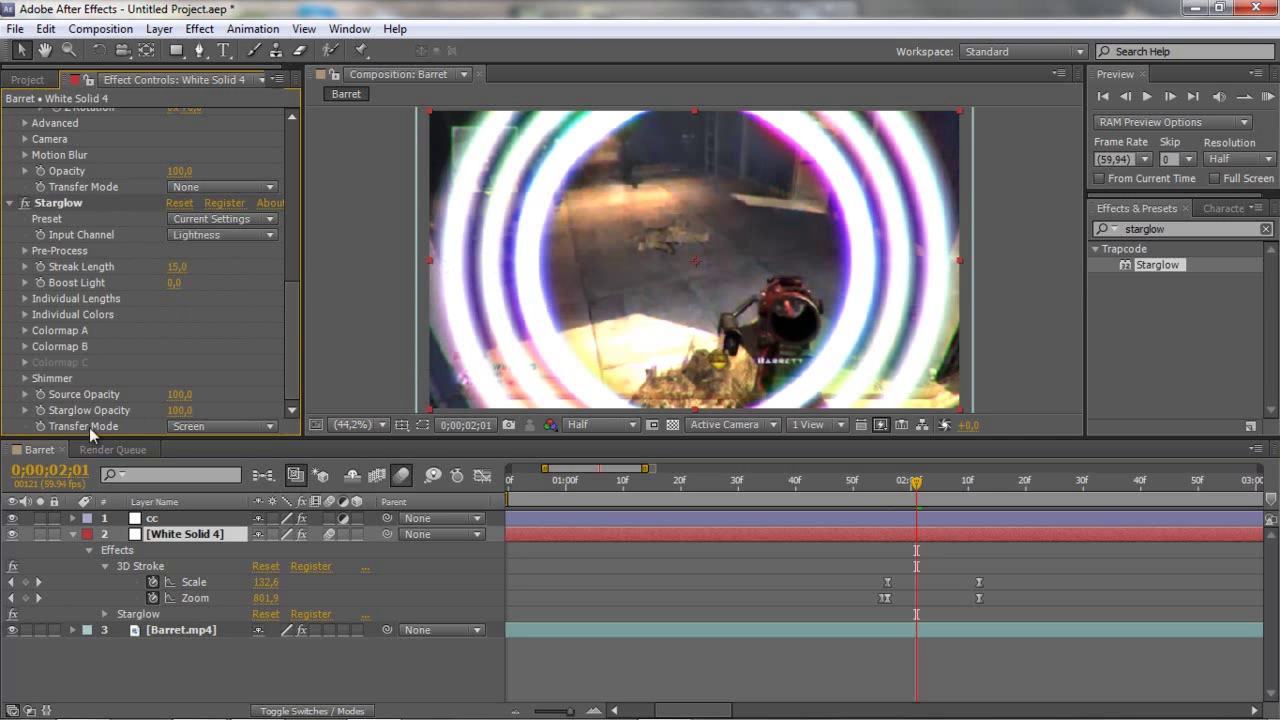
{"action": "left_click", "coordinate": [25, 331]}
{"action": "scroll", "coordinate": [182, 359], "scroll_direction": "down", "scroll_amount": 2}
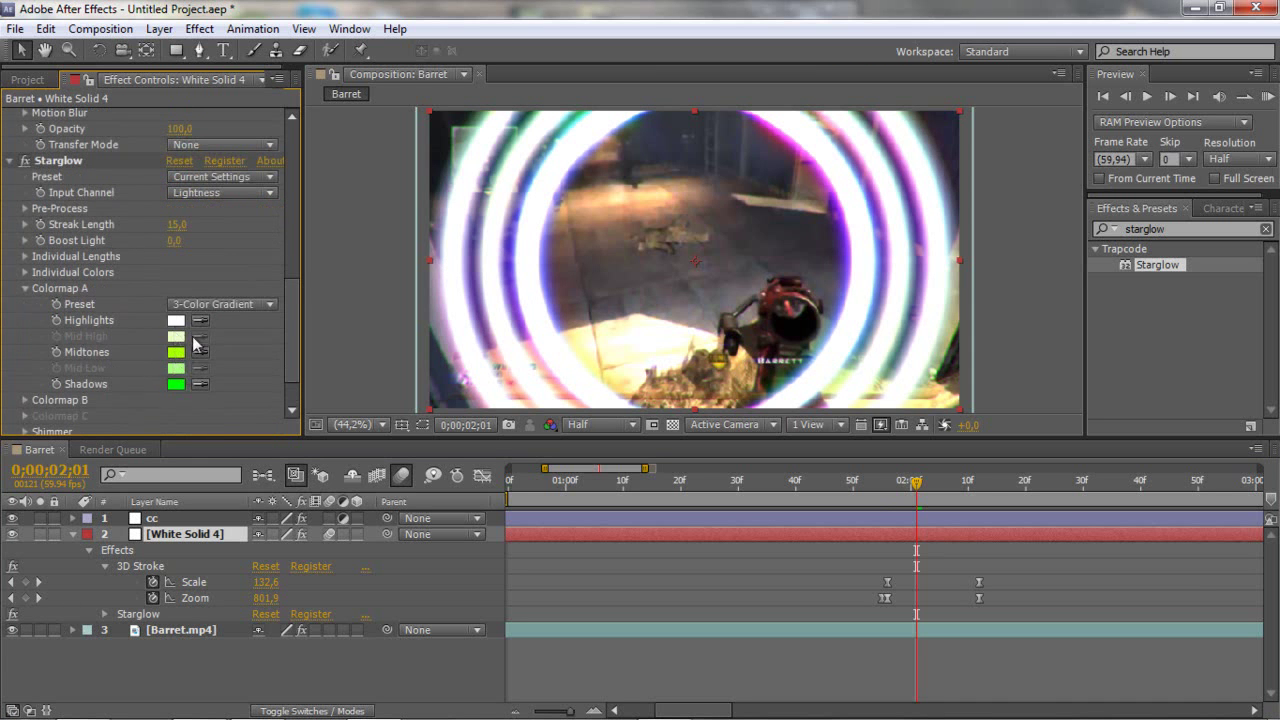
{"action": "left_click", "coordinate": [177, 352]}
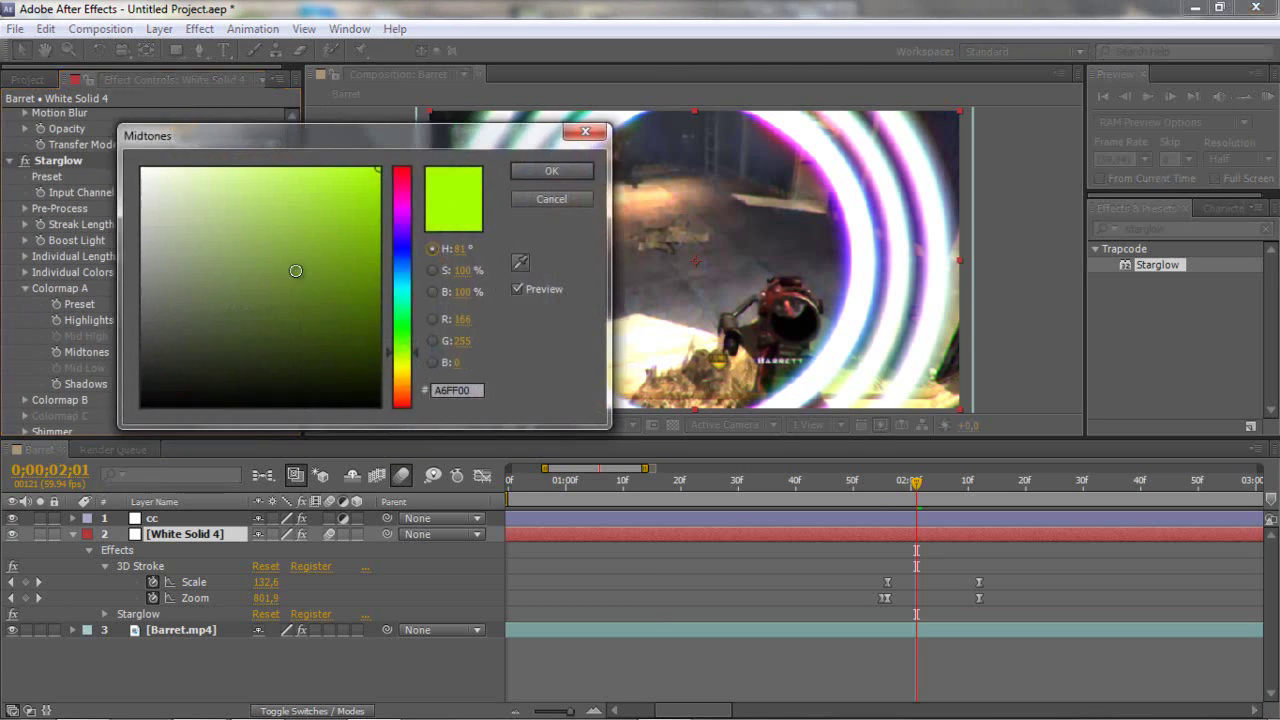
{"action": "left_click", "coordinate": [537, 170]}
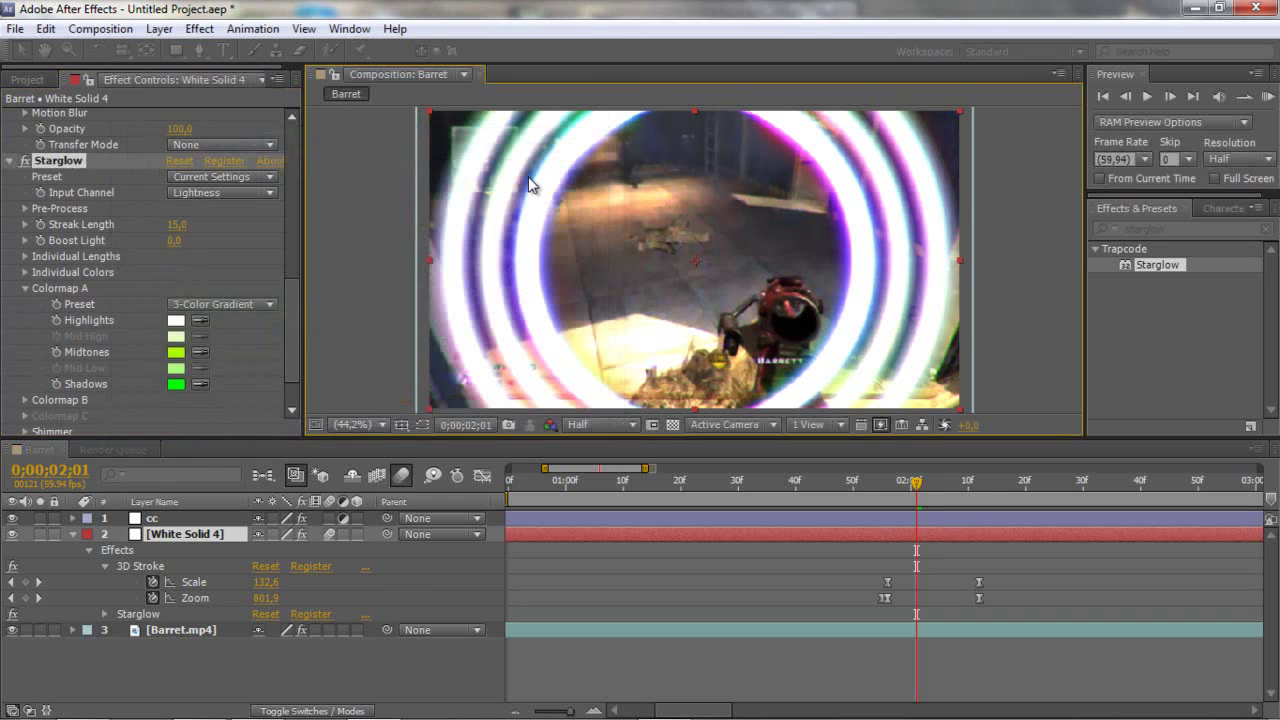
{"action": "left_click", "coordinate": [26, 288]}
{"action": "left_click", "coordinate": [26, 346]}
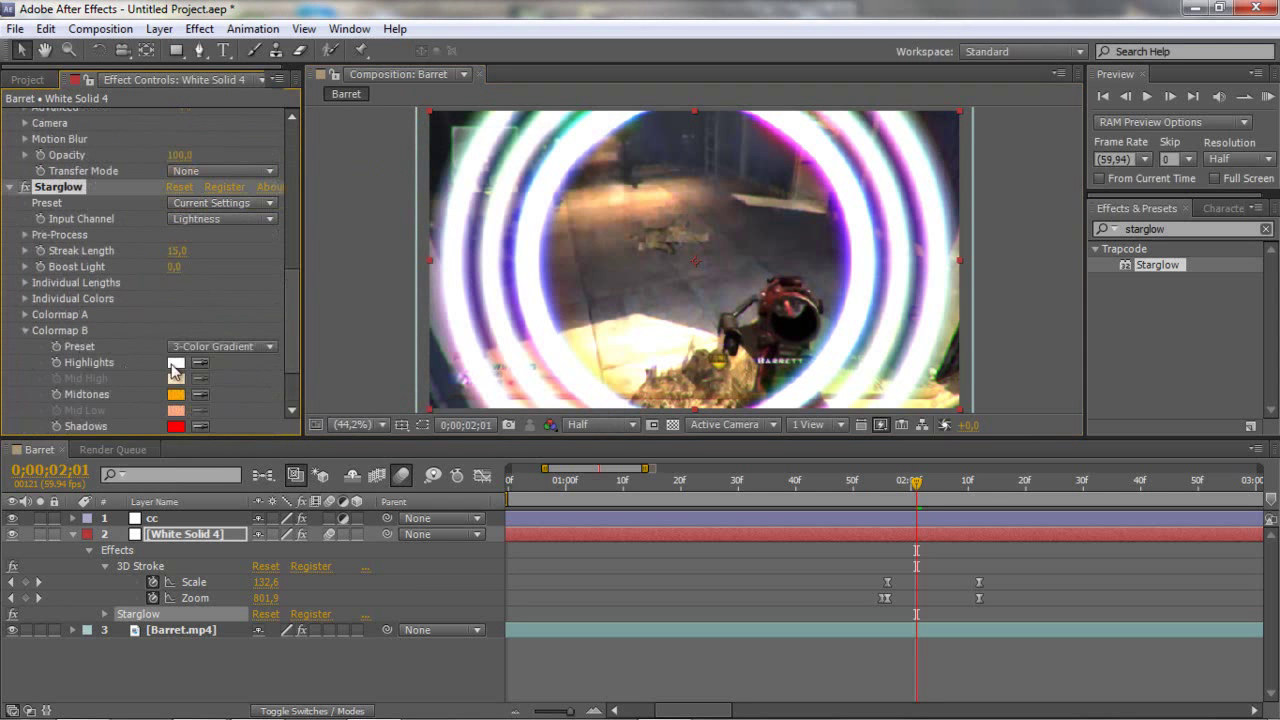
{"action": "left_click", "coordinate": [25, 330]}
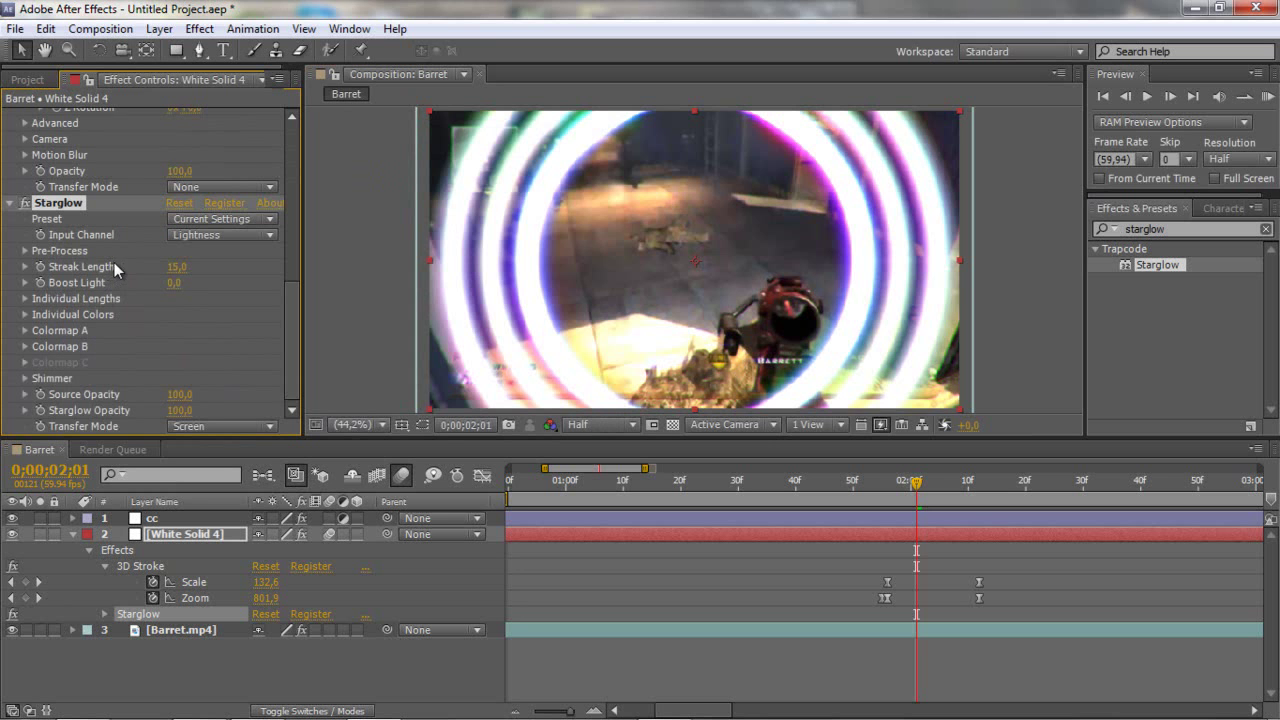
{"action": "left_click_drag", "start_coordinate": [887, 490], "coordinate": [946, 482]}
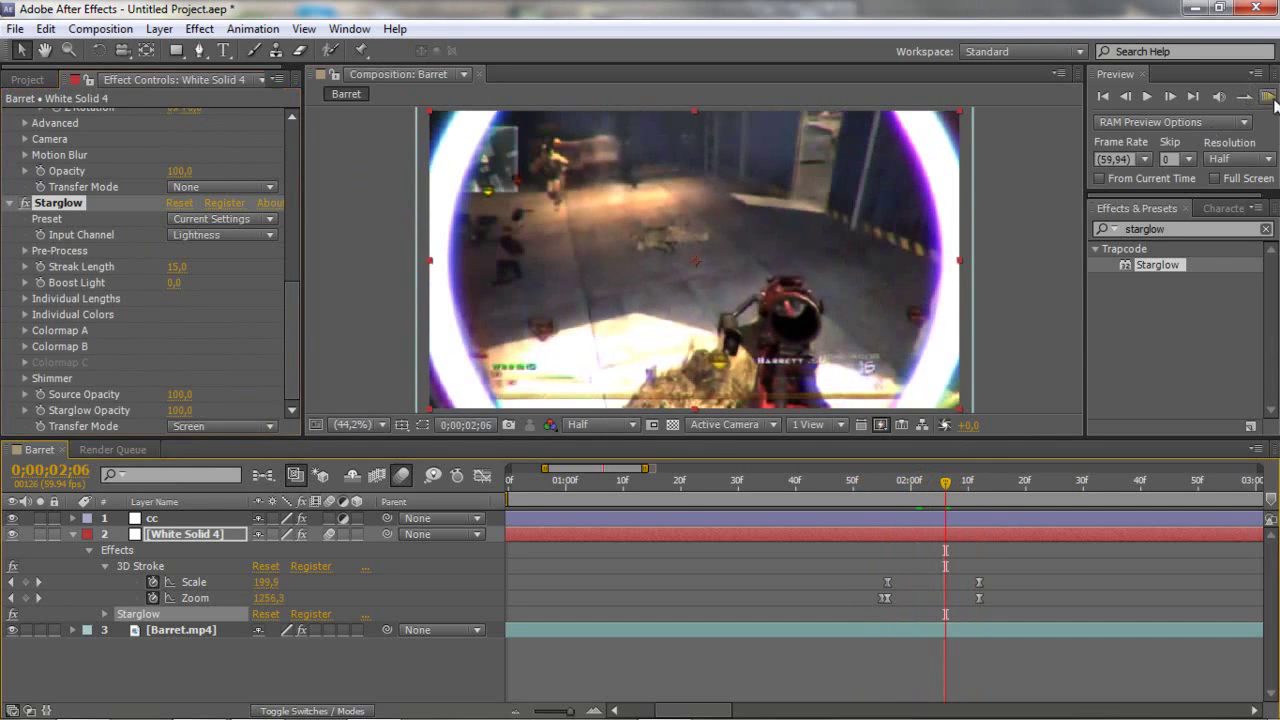
{"action": "left_click", "coordinate": [1266, 96]}
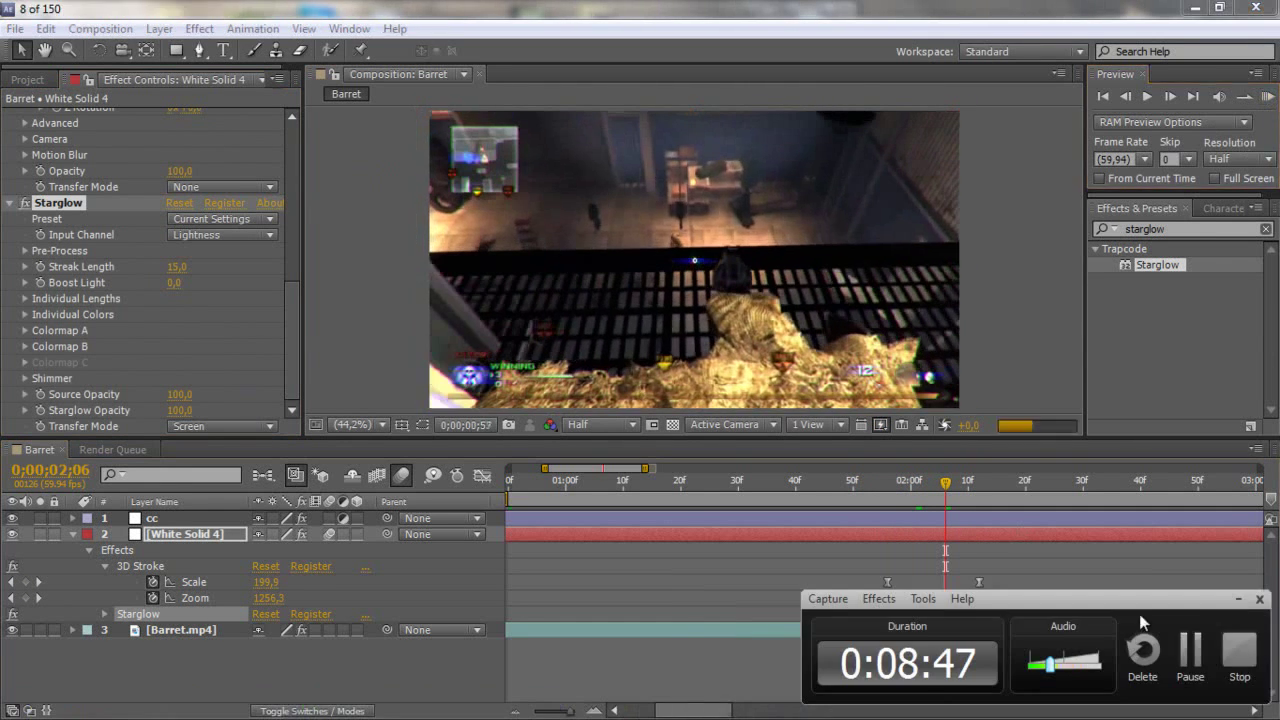
{"action": "left_click", "coordinate": [1238, 599]}
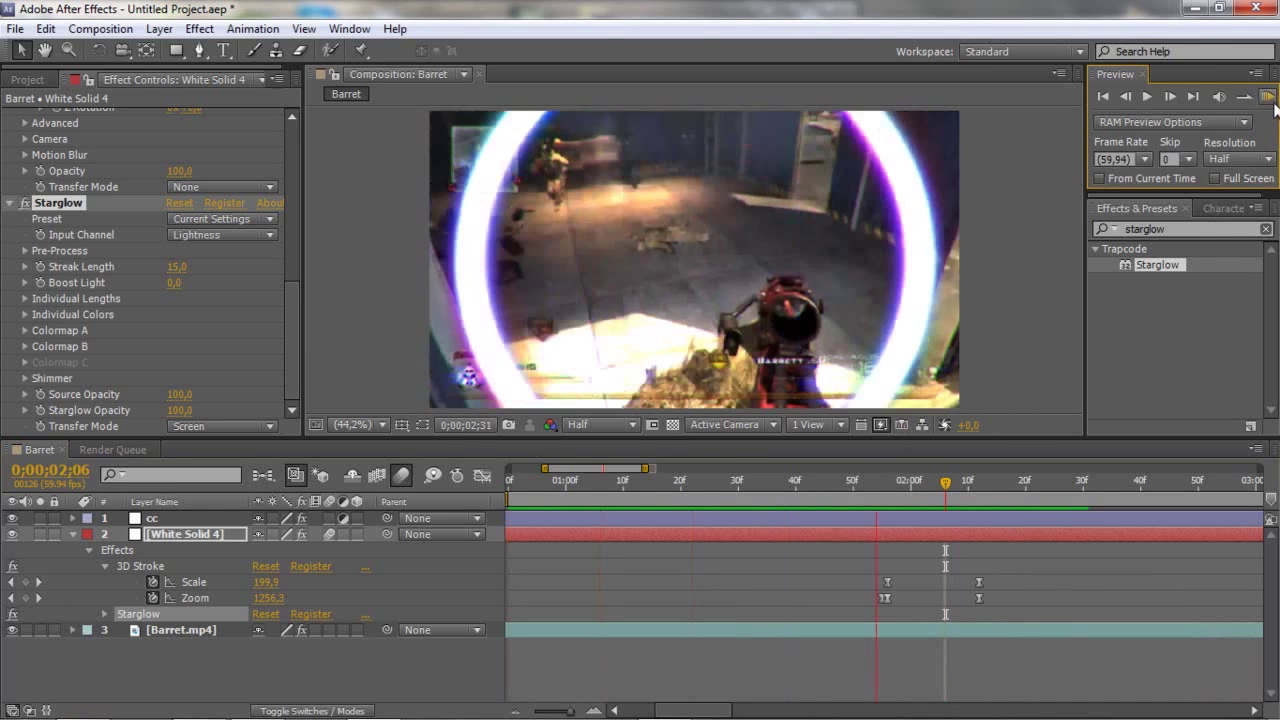
{"action": "mouse_move", "coordinate": [900, 483]}
{"action": "left_mouse_down"}
{"action": "mouse_move", "coordinate": [857, 485]}
{"action": "mouse_move", "coordinate": [943, 483]}
{"action": "mouse_move", "coordinate": [908, 483]}
{"action": "mouse_move", "coordinate": [916, 470]}
{"action": "left_mouse_up"}
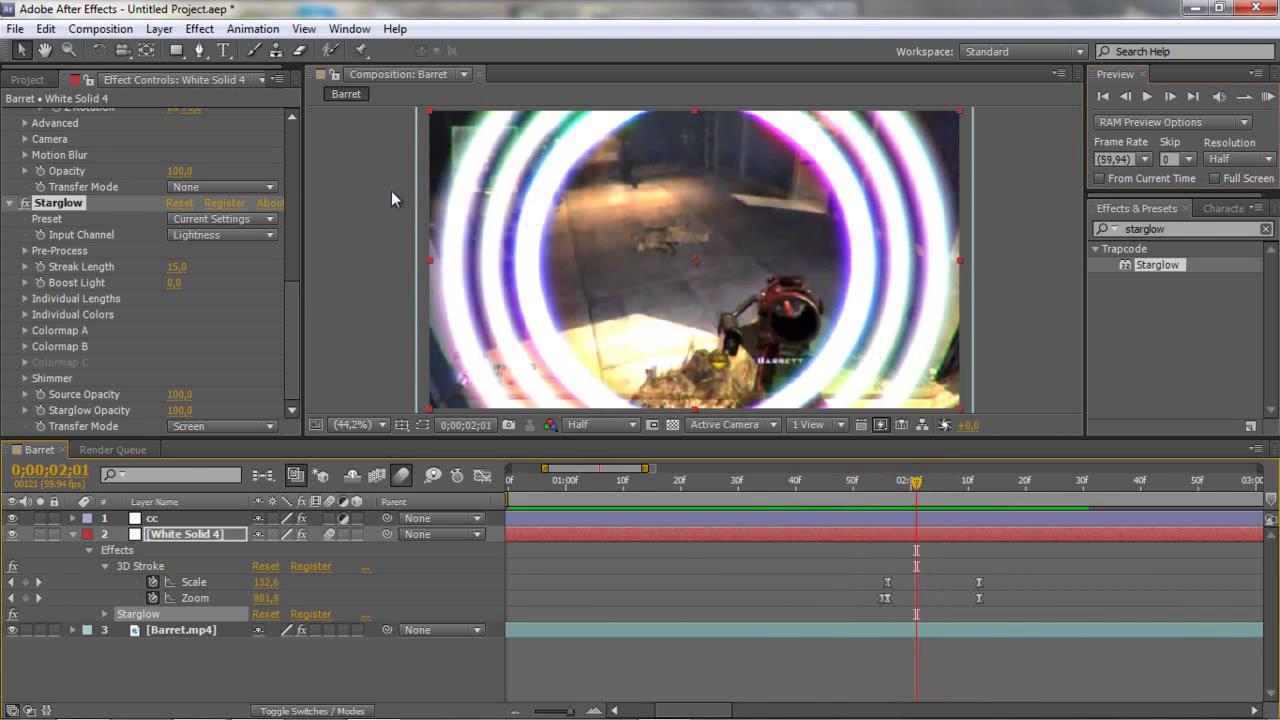
- Try raising the 3D Stroke repeater Instances to 100, then reset Instances to 2
{"action": "scroll", "coordinate": [56, 256], "scroll_direction": "up", "scroll_amount": 10}
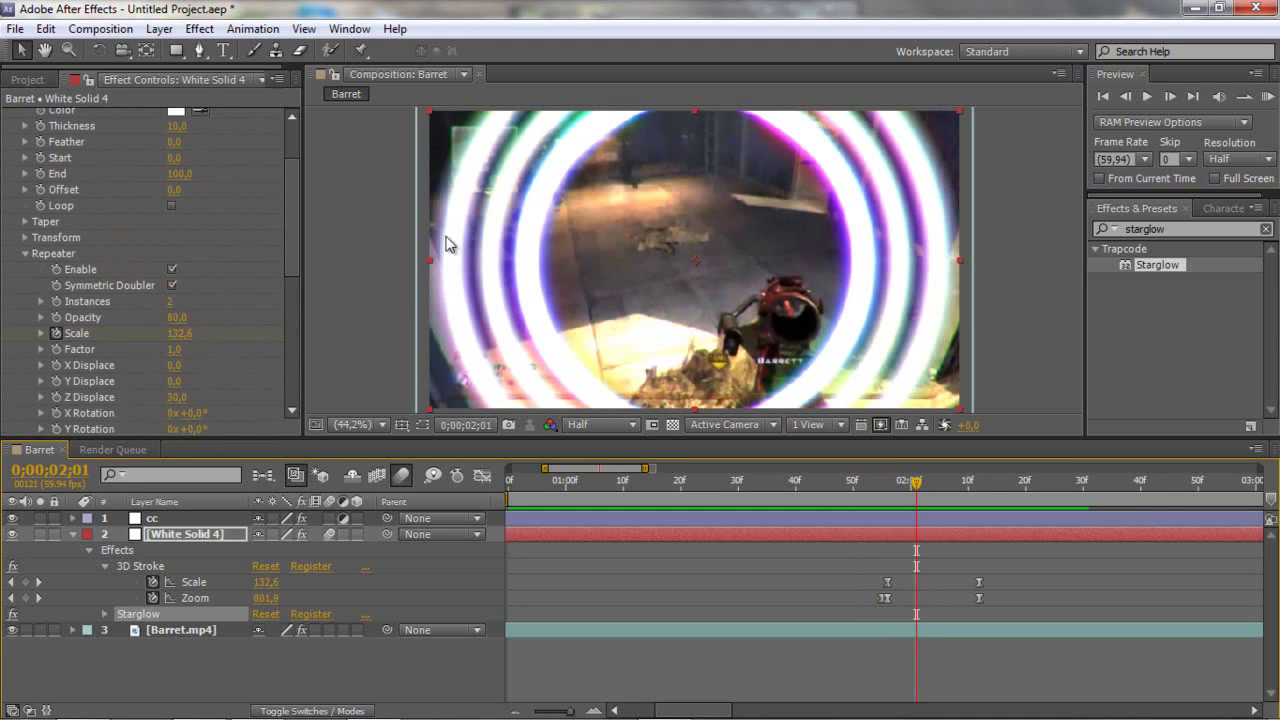
{"action": "left_click_drag", "start_coordinate": [168, 301], "coordinate": [238, 296]}
{"action": "left_click_drag", "start_coordinate": [626, 294], "coordinate": [1052, 410]}
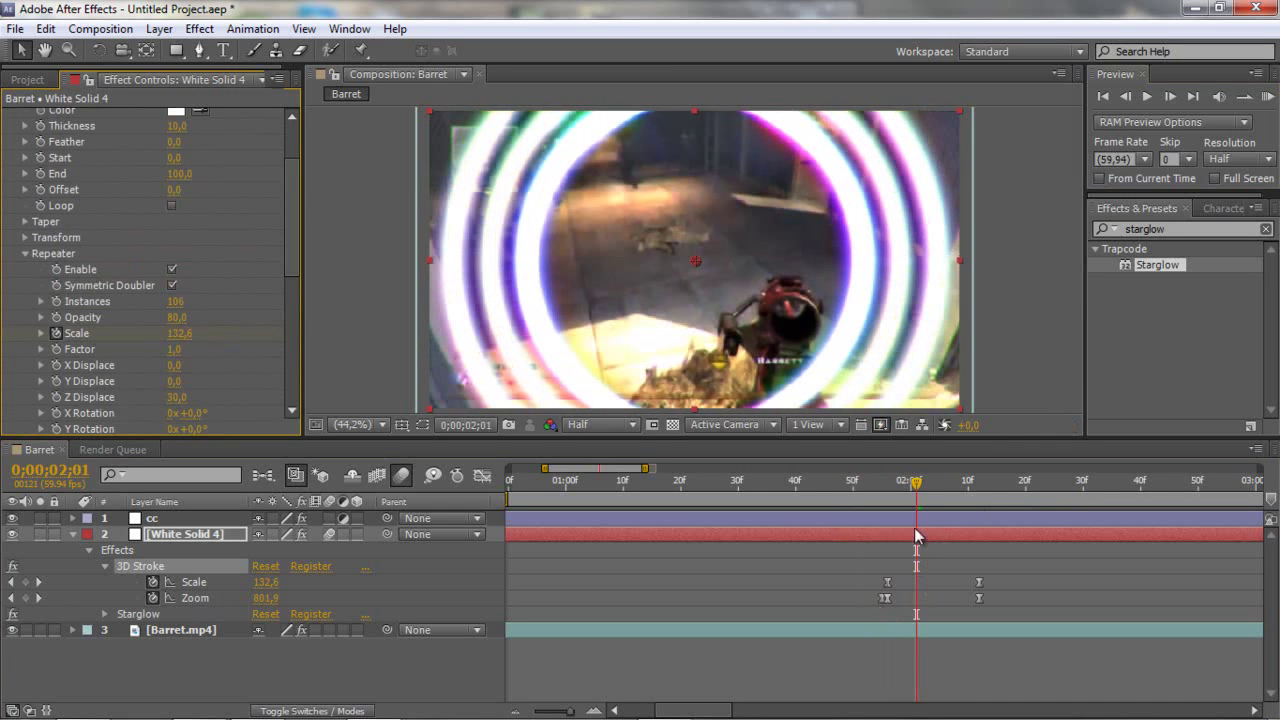
{"action": "mouse_move", "coordinate": [916, 483]}
{"action": "left_mouse_down"}
{"action": "mouse_move", "coordinate": [876, 490]}
{"action": "mouse_move", "coordinate": [950, 477]}
{"action": "mouse_move", "coordinate": [916, 482]}
{"action": "left_mouse_up"}
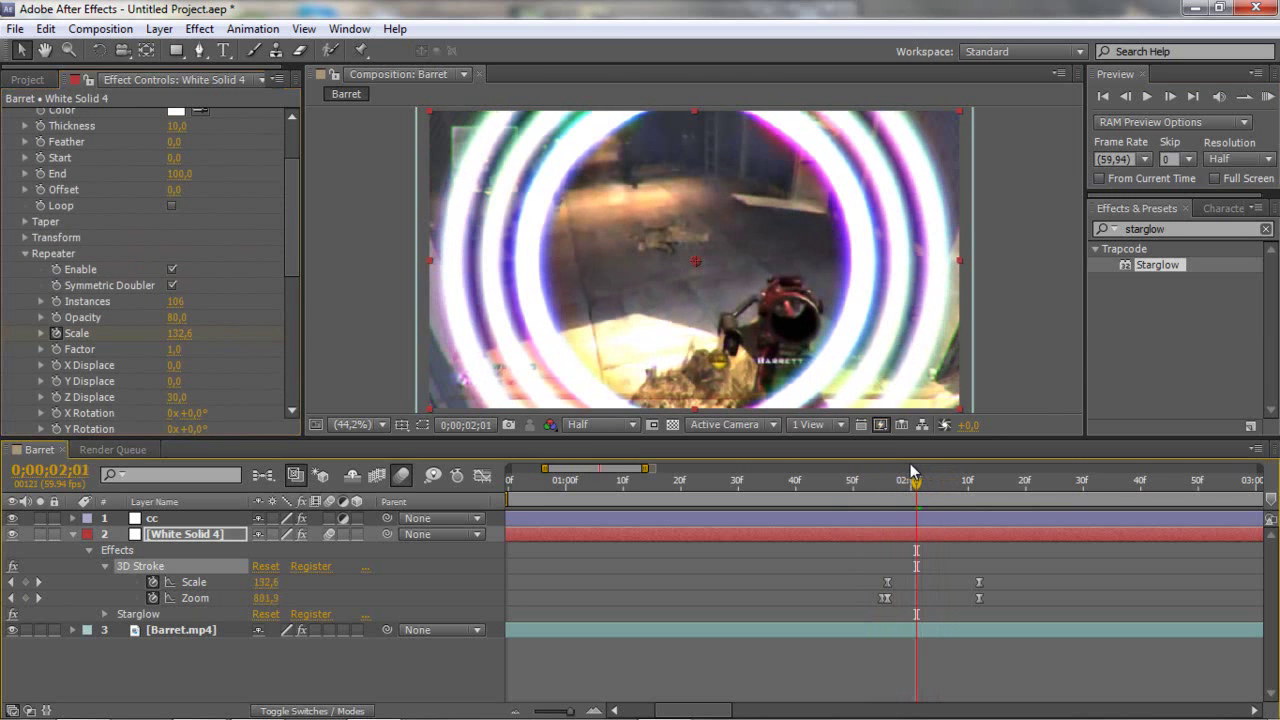
{"action": "left_click", "coordinate": [176, 301]}
{"action": "type", "text": "2"}
{"action": "key", "text": "Return"}
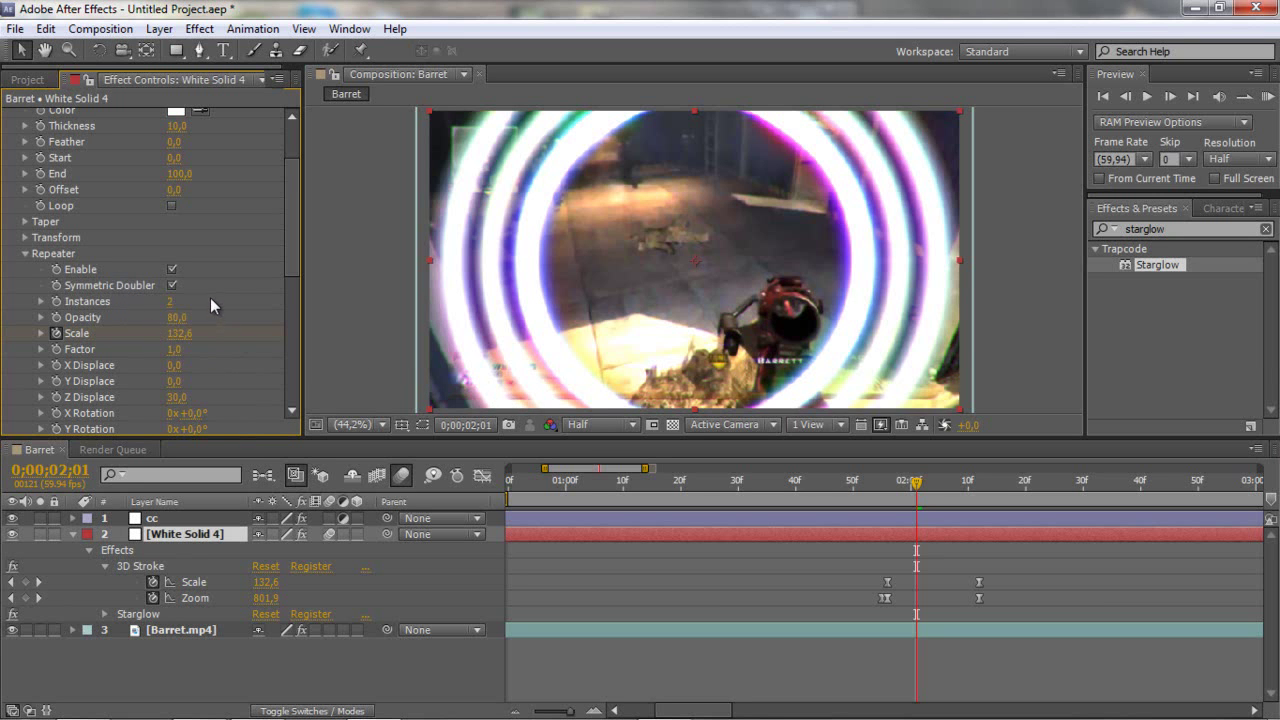
- Lower the repeater Factor to 0.8 and preview the burst from frame 1;56 to 2;07
{"action": "scroll", "coordinate": [210, 296], "scroll_direction": "down", "scroll_amount": 1}
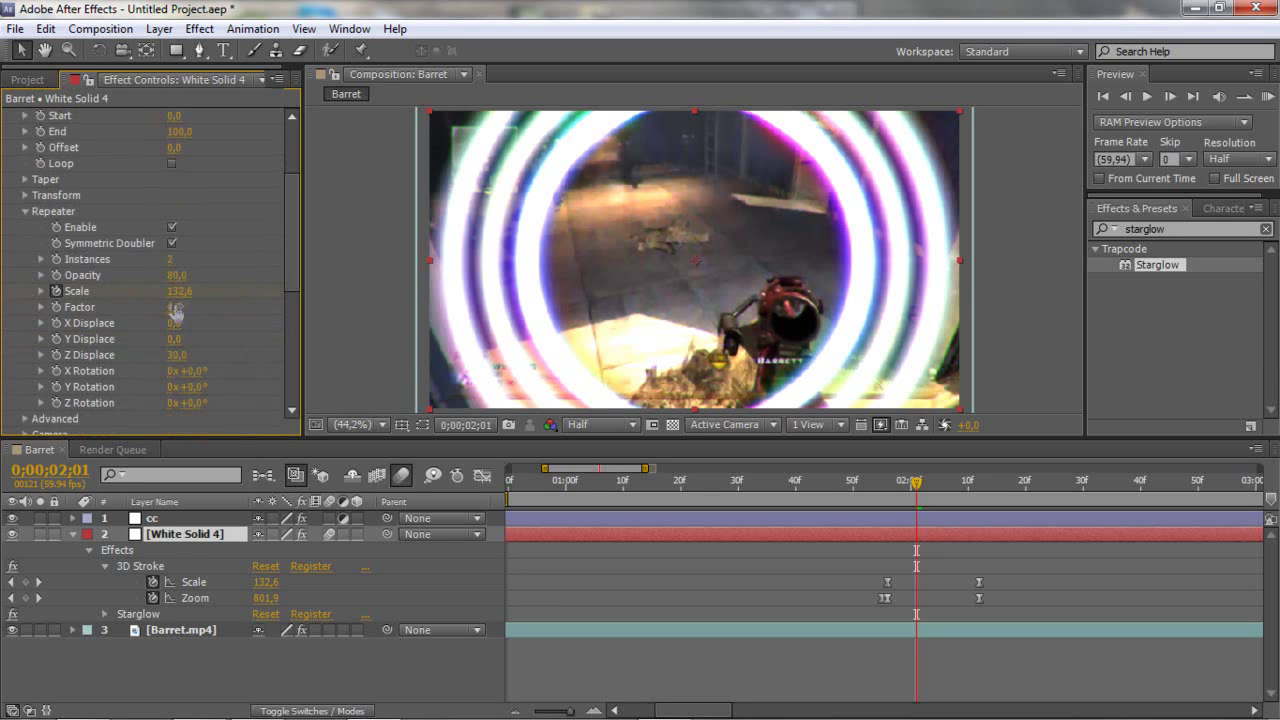
{"action": "left_click", "coordinate": [172, 307]}
{"action": "left_click_drag", "start_coordinate": [172, 307], "coordinate": [27, 320]}
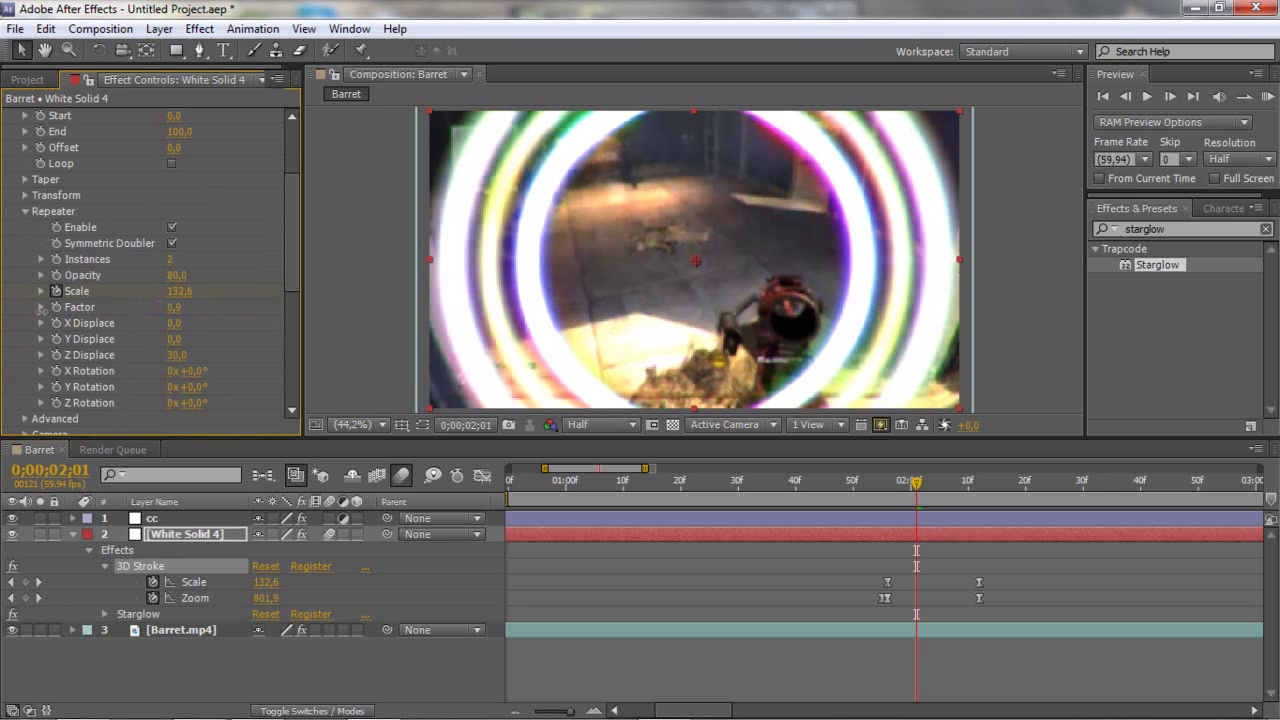
{"action": "left_click", "coordinate": [888, 495]}
{"action": "left_click_drag", "start_coordinate": [888, 495], "coordinate": [914, 500]}
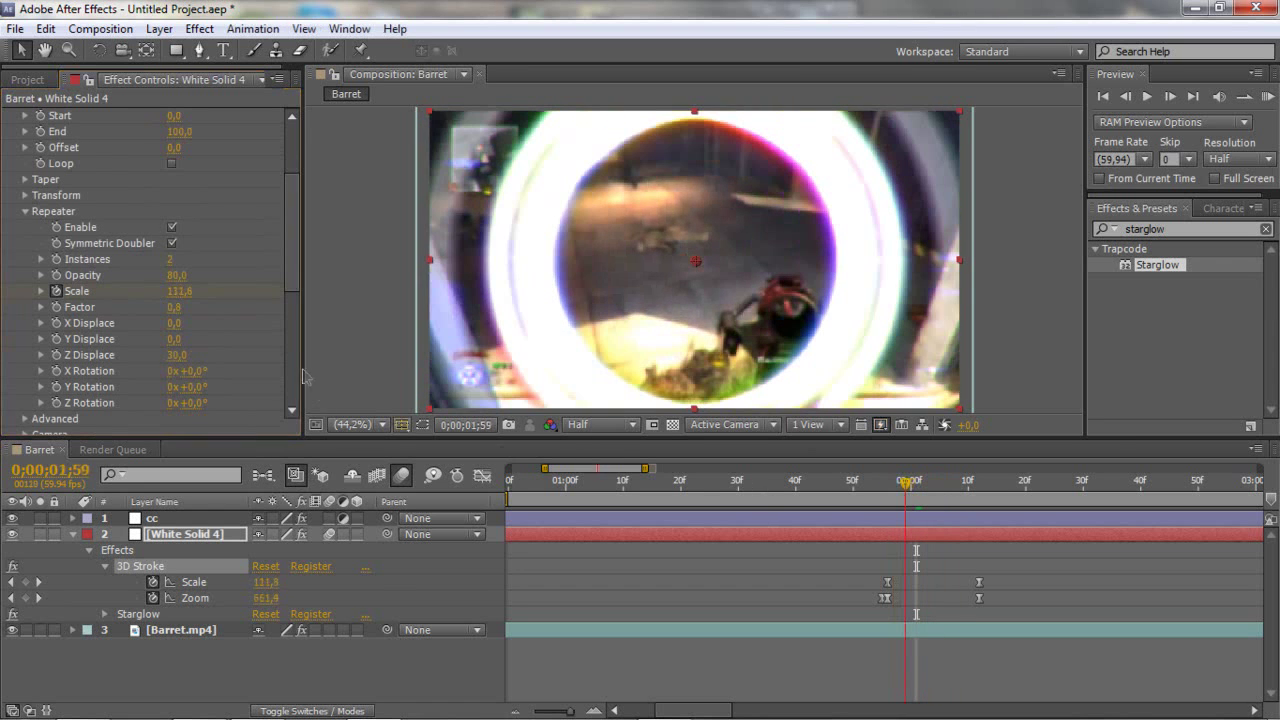
{"action": "left_click", "coordinate": [27, 211]}
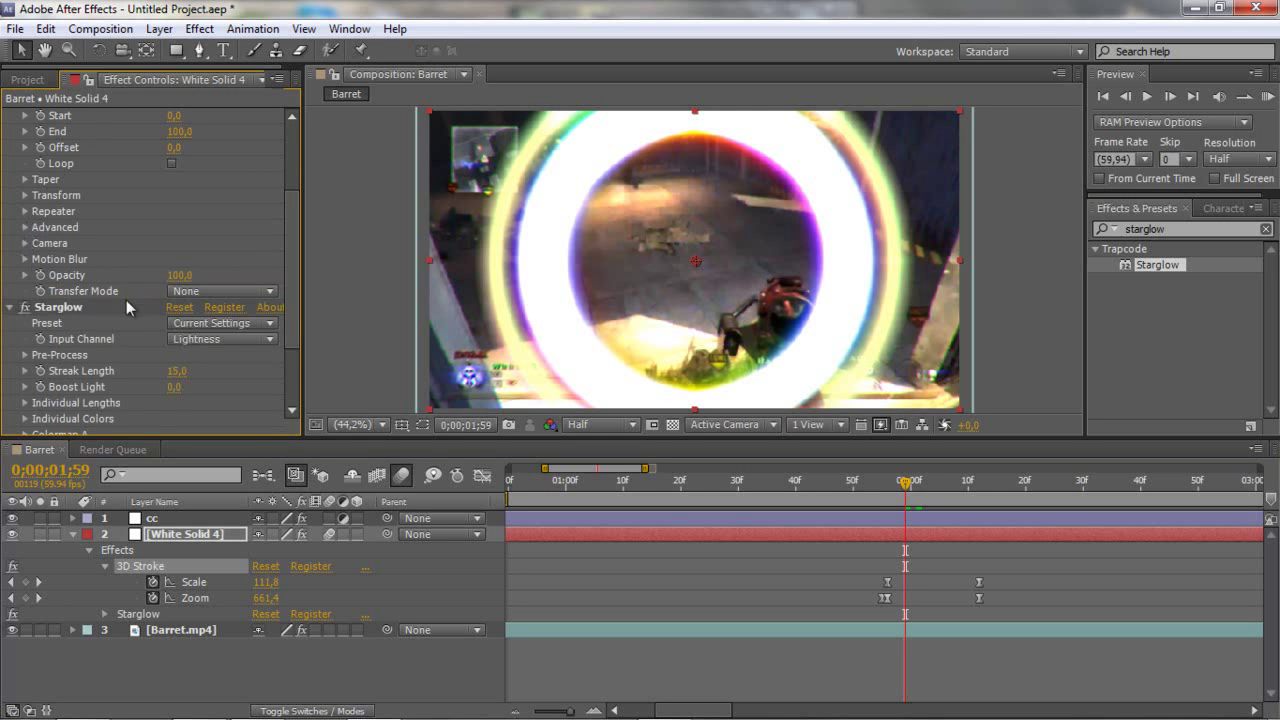
{"action": "left_click_drag", "start_coordinate": [884, 492], "coordinate": [945, 493]}
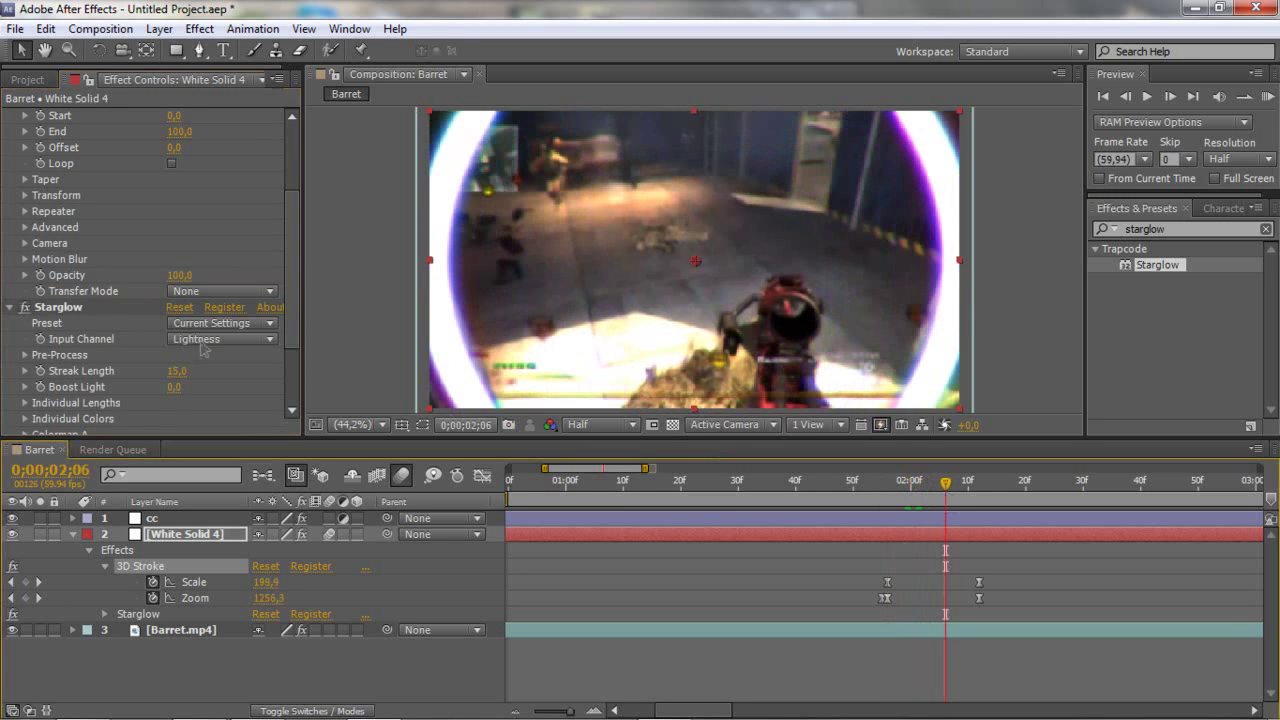
{"action": "scroll", "coordinate": [73, 313], "scroll_direction": "up", "scroll_amount": 4}
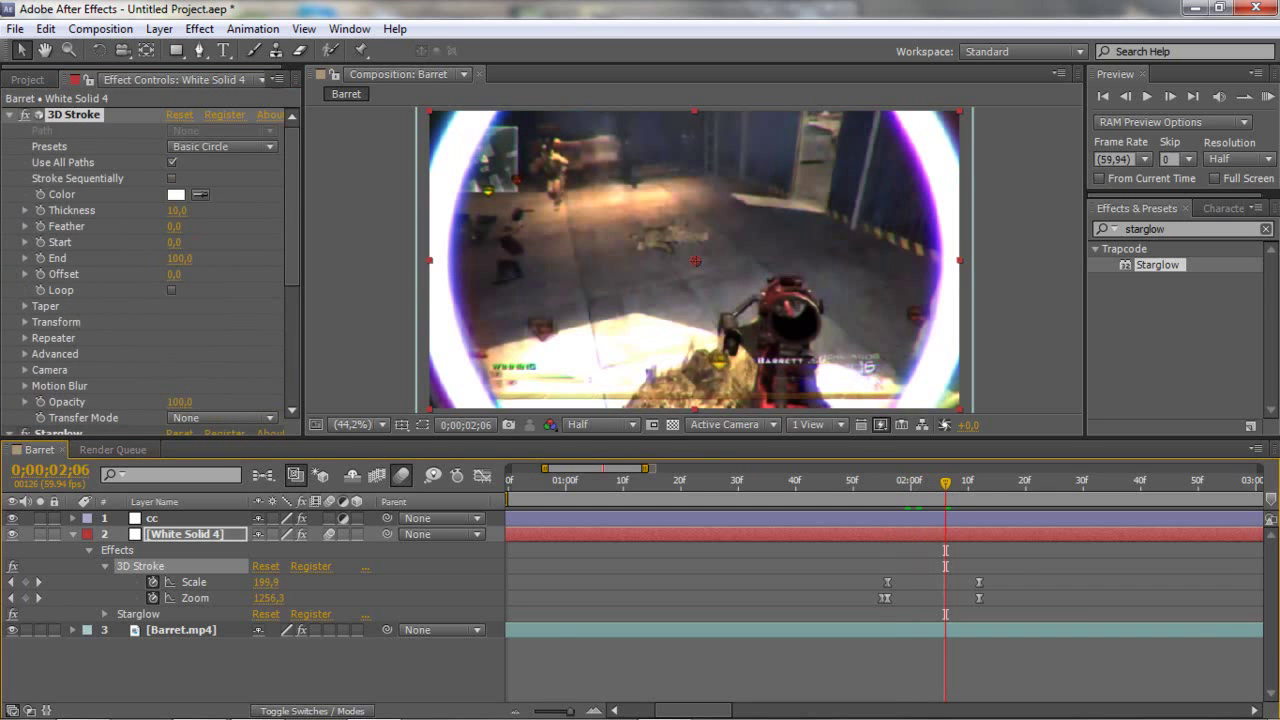
{"action": "left_click", "coordinate": [672, 710]}
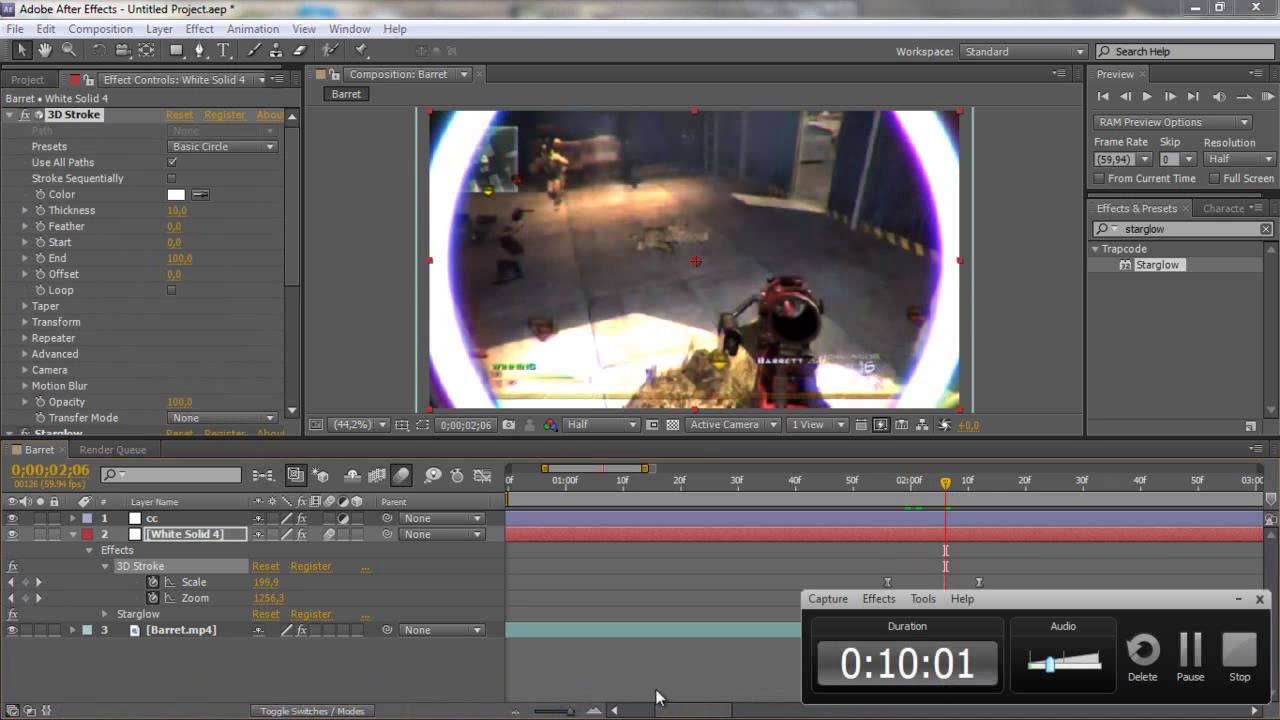